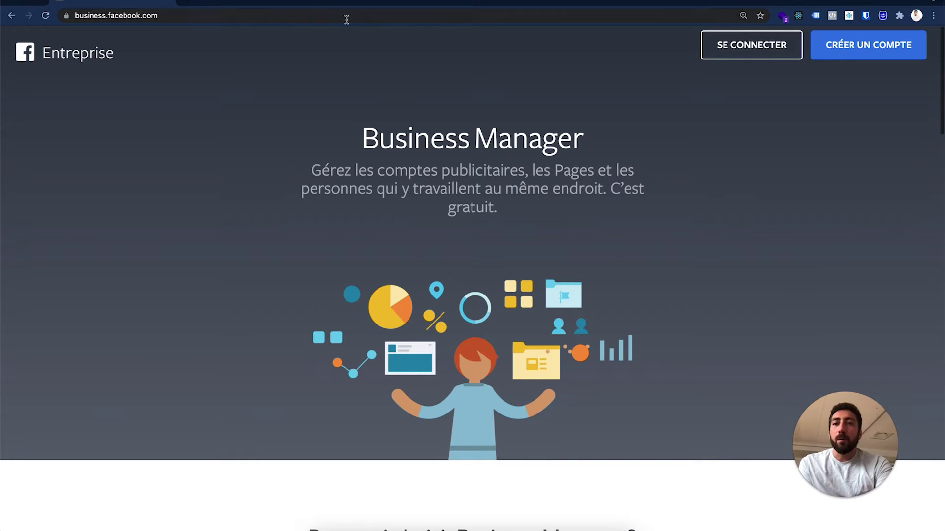
# Search Google for "facebook business manager" in a new tab, locate the business.facebook.com result, and return to the Business Manager page
pyautogui.click(187, 1)
pyautogui.write('facebook.com')
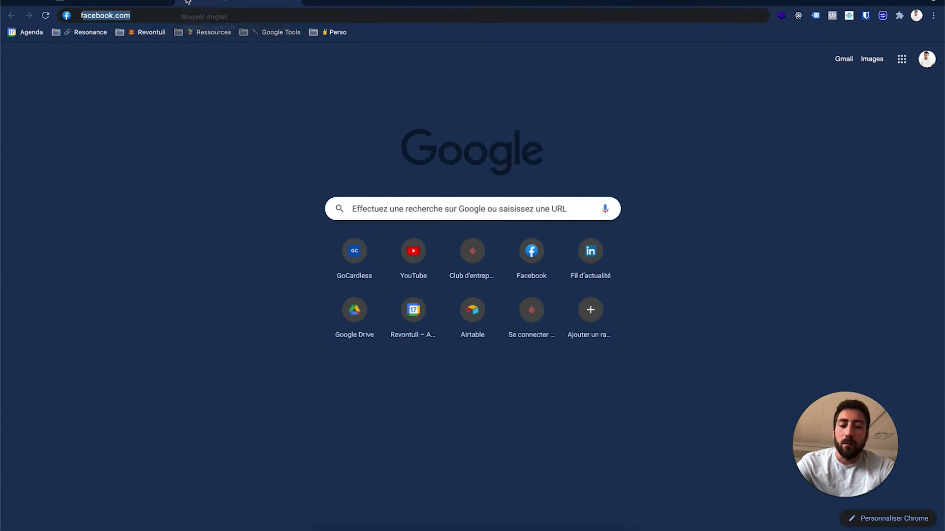
pyautogui.click(176, 73)
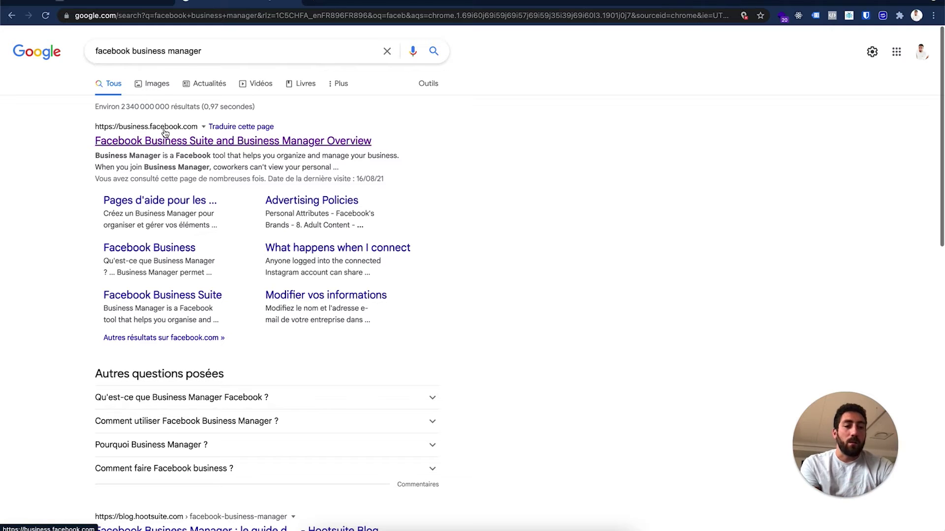
pyautogui.click(299, 2)
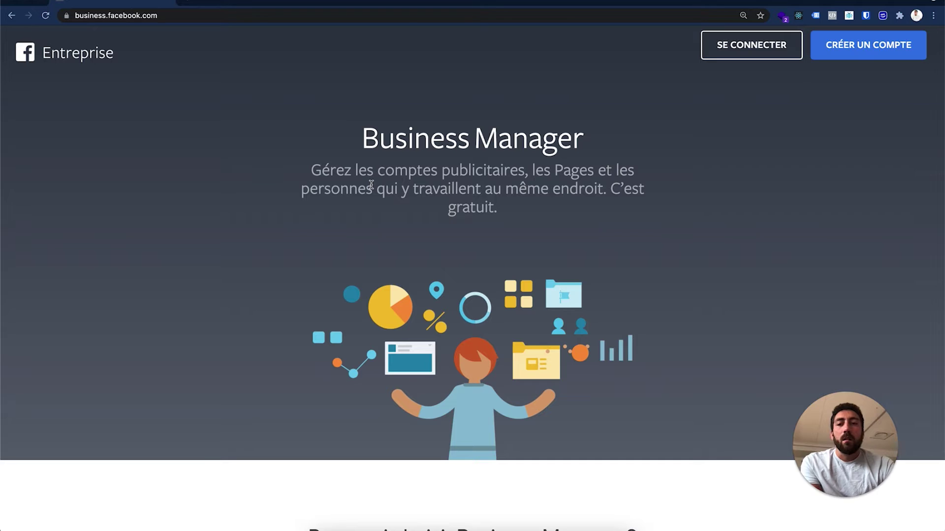
# Sign in to Business Manager through Facebook with the prefilled credentials and save the login in Bitwarden
pyautogui.click(877, 59)
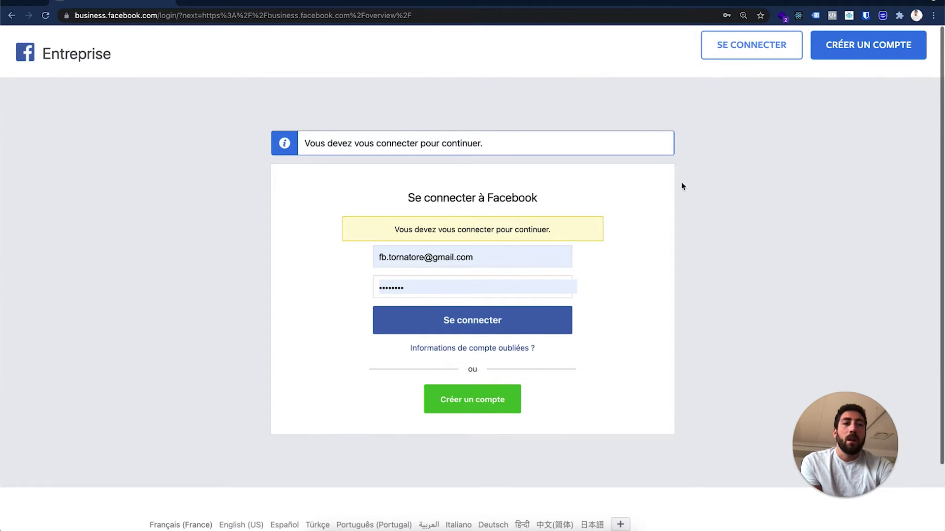
pyautogui.click(749, 38)
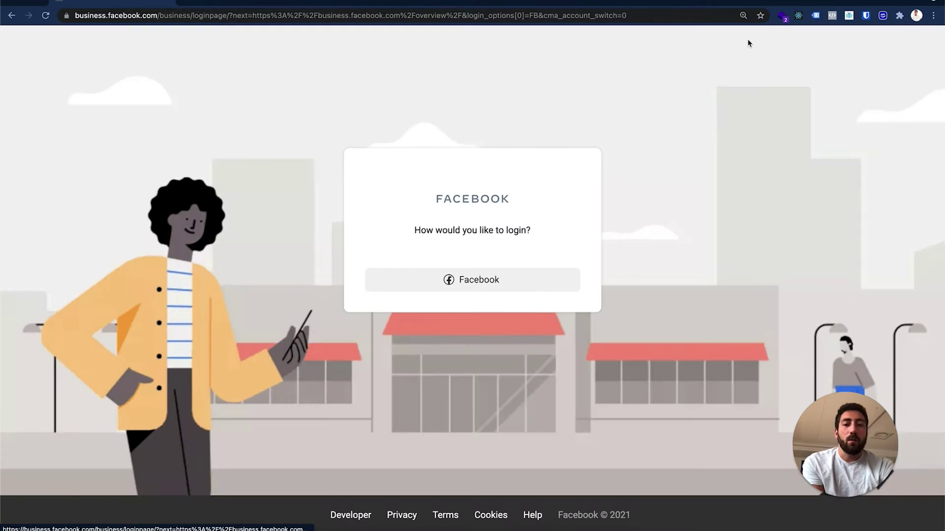
pyautogui.click(511, 292)
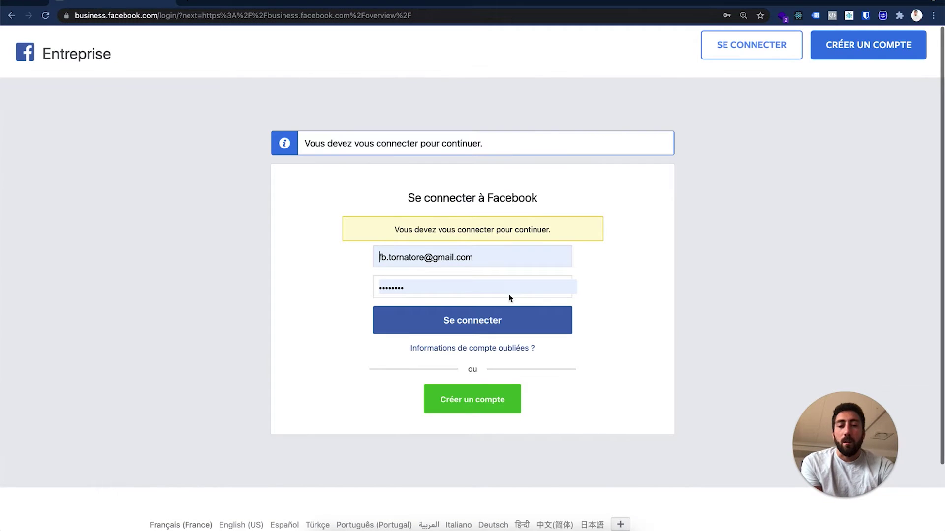
pyautogui.click(498, 326)
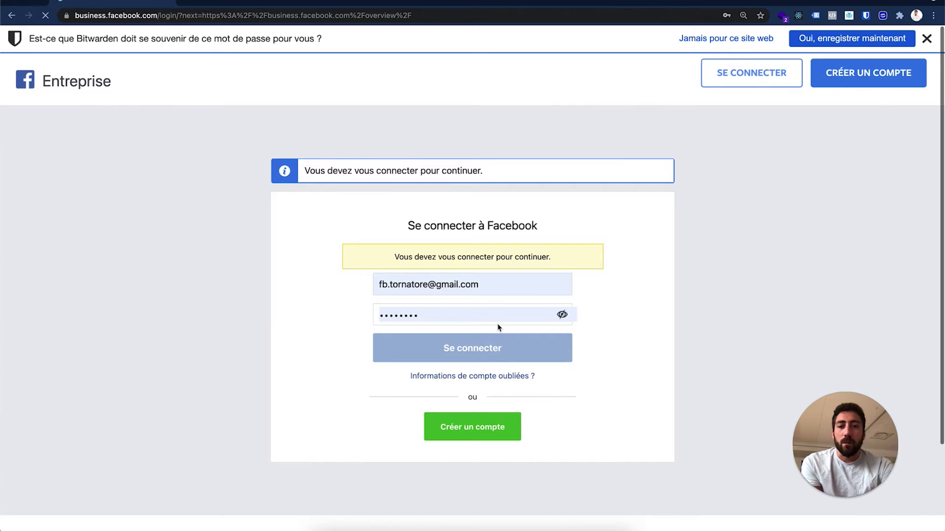
pyautogui.click(866, 39)
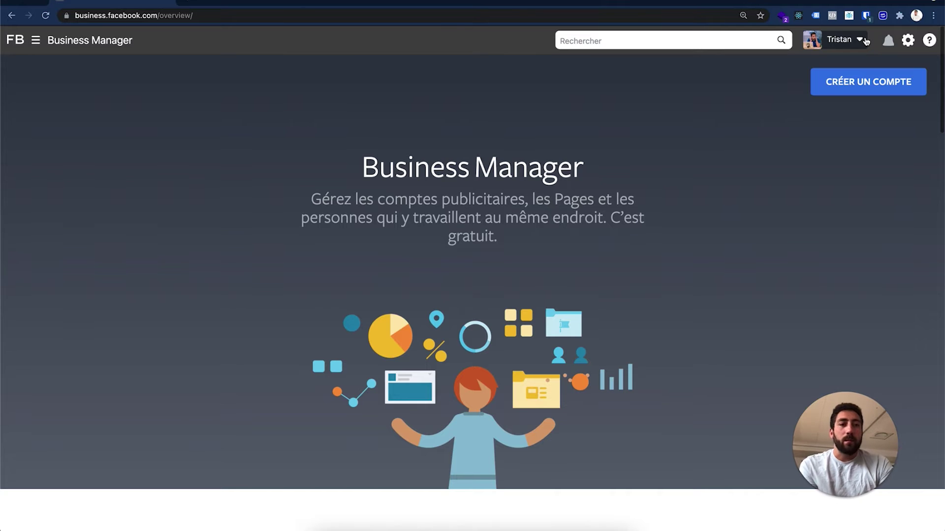
pyautogui.click(864, 40)
pyautogui.click(865, 41)
pyautogui.click(865, 41)
pyautogui.click(865, 41)
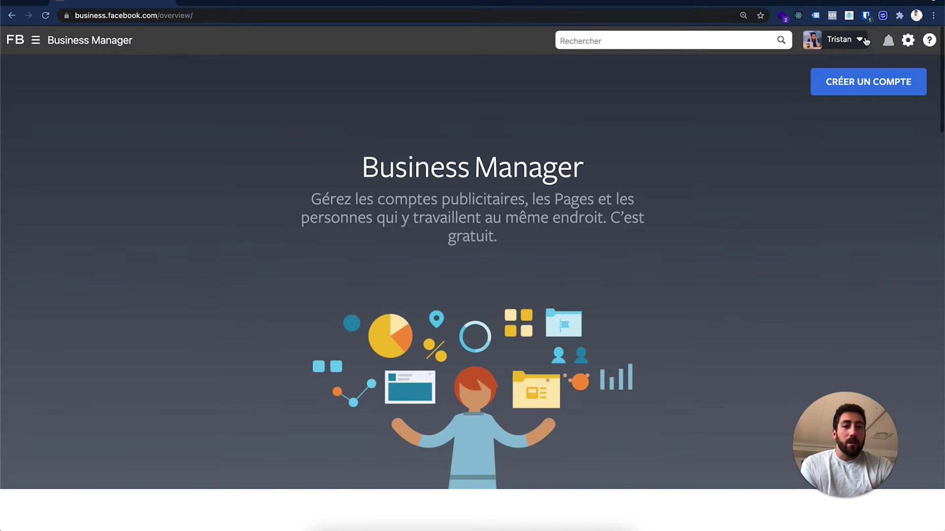
# Review the Business Manager account creation form, including the company name and professional e-mail fields, and close it without submitting
pyautogui.click(874, 75)
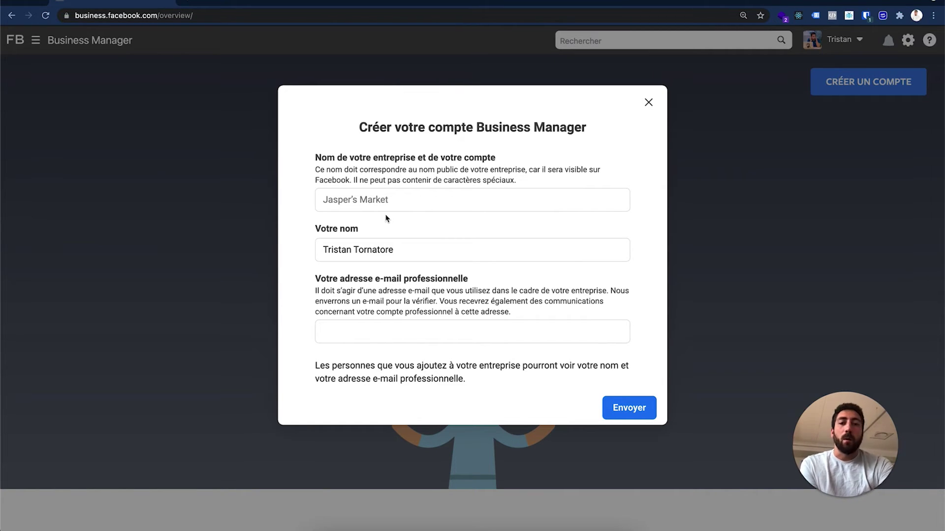
pyautogui.click(375, 200)
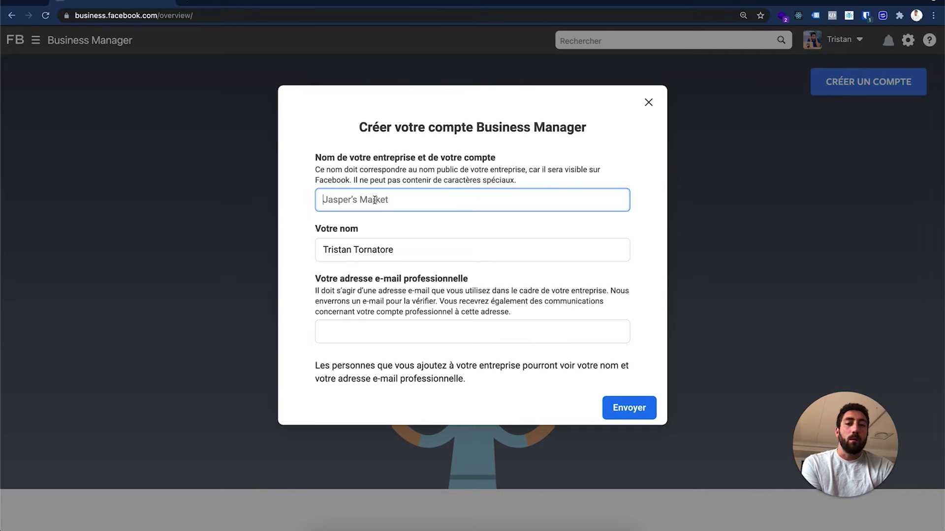
pyautogui.click(392, 330)
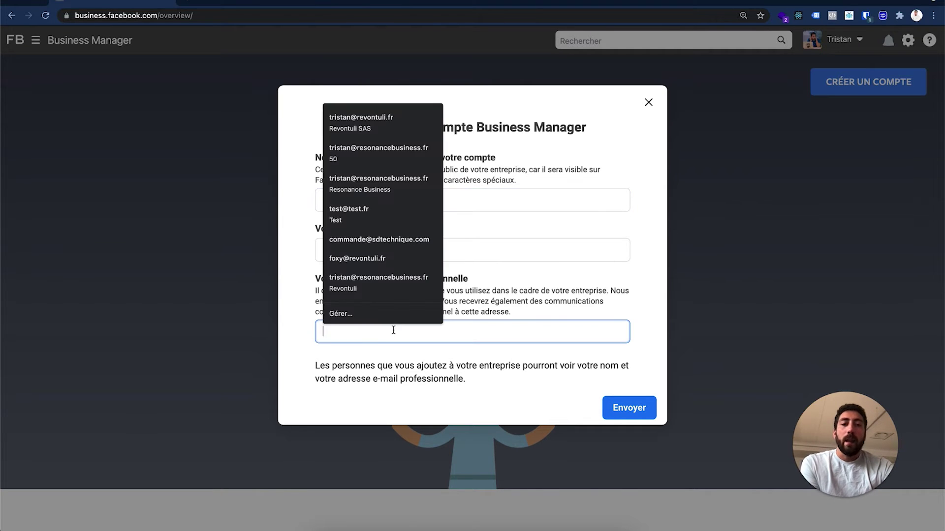
pyautogui.click(505, 310)
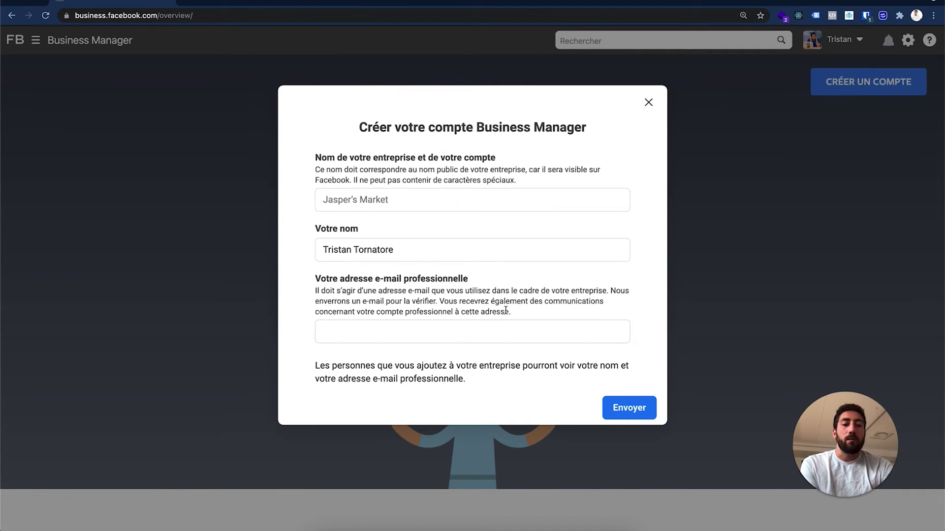
pyautogui.click(651, 105)
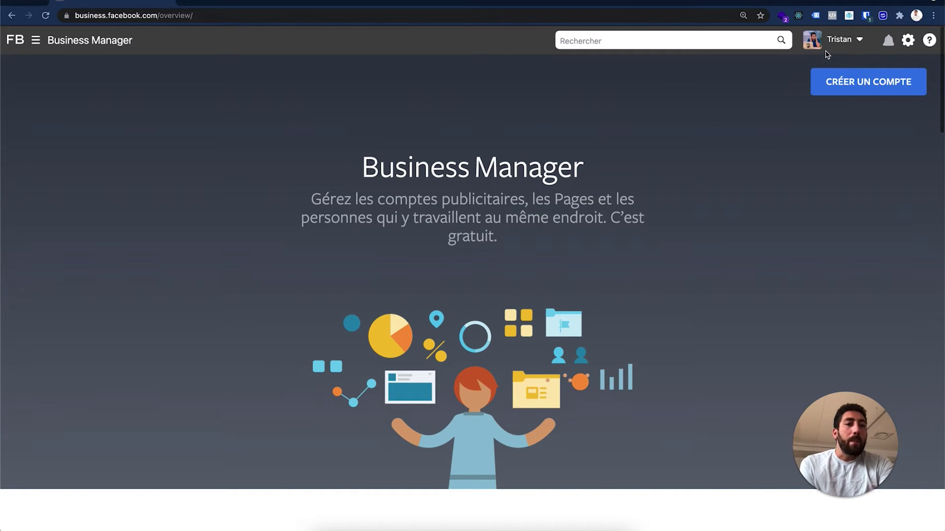
# Switch from the personal advertising account to the Revontuli business account
pyautogui.click(843, 40)
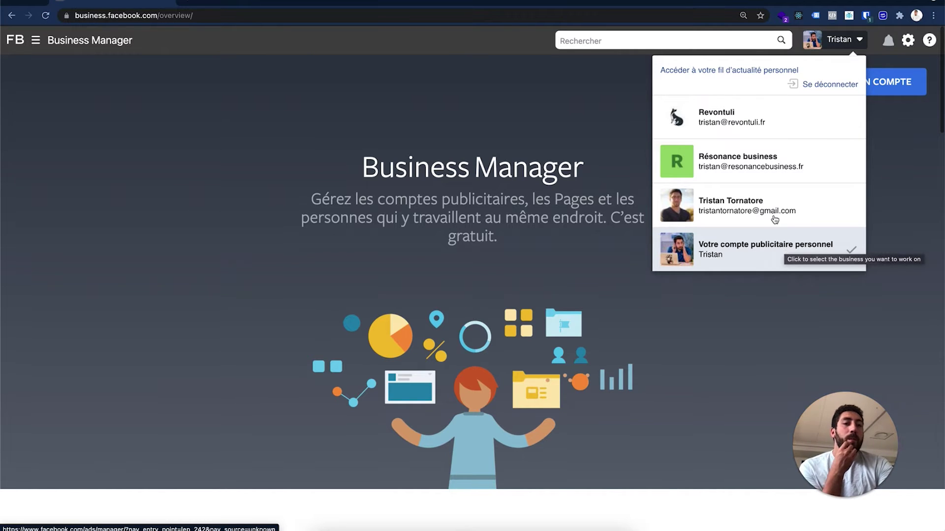
pyautogui.click(764, 134)
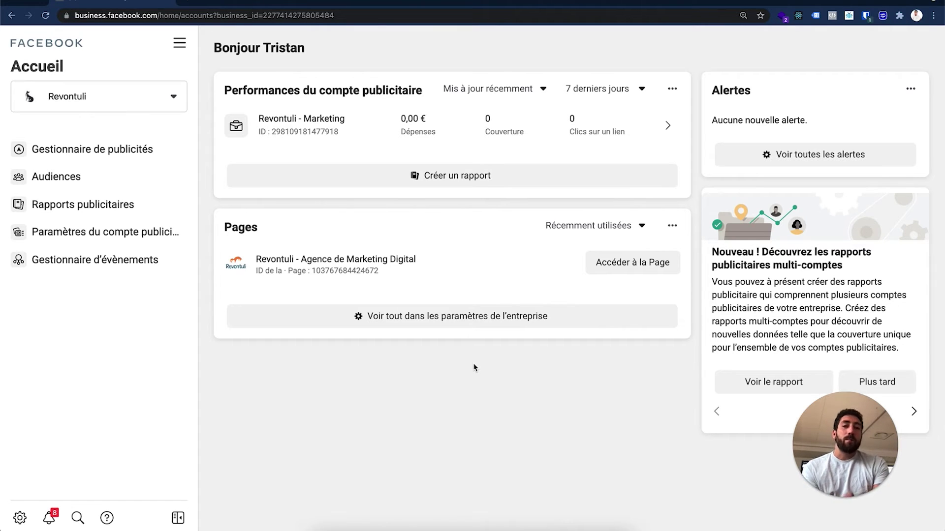
# View the home page of the business account under the owner's personal name and return to the Revontuli account
pyautogui.click(128, 101)
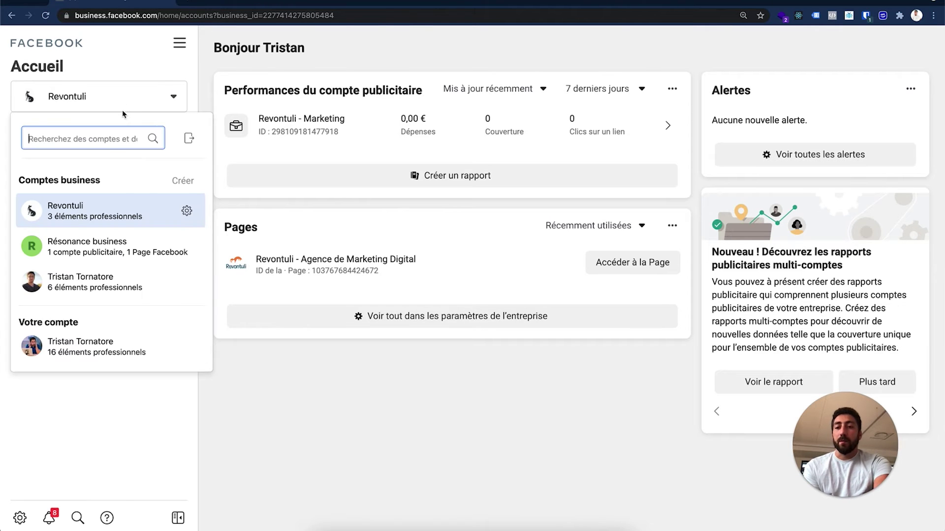
pyautogui.click(94, 287)
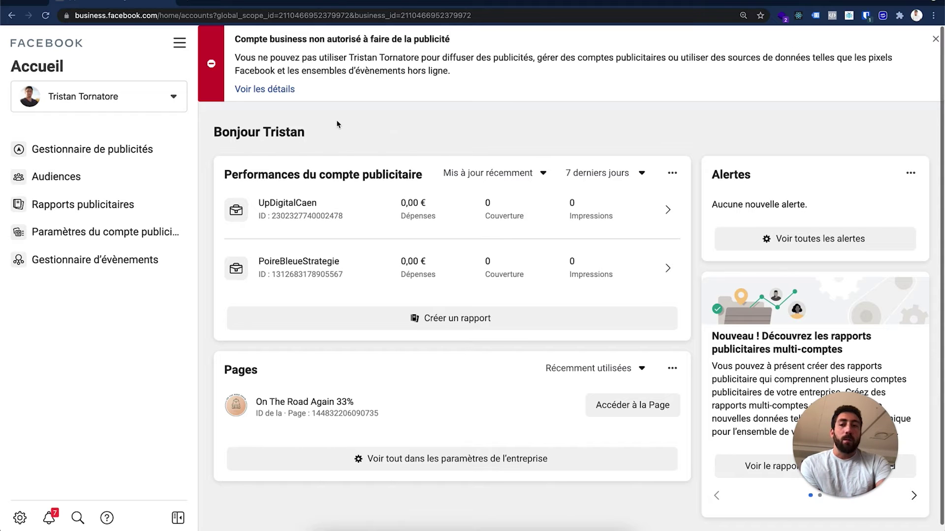
pyautogui.click(166, 95)
pyautogui.click(85, 206)
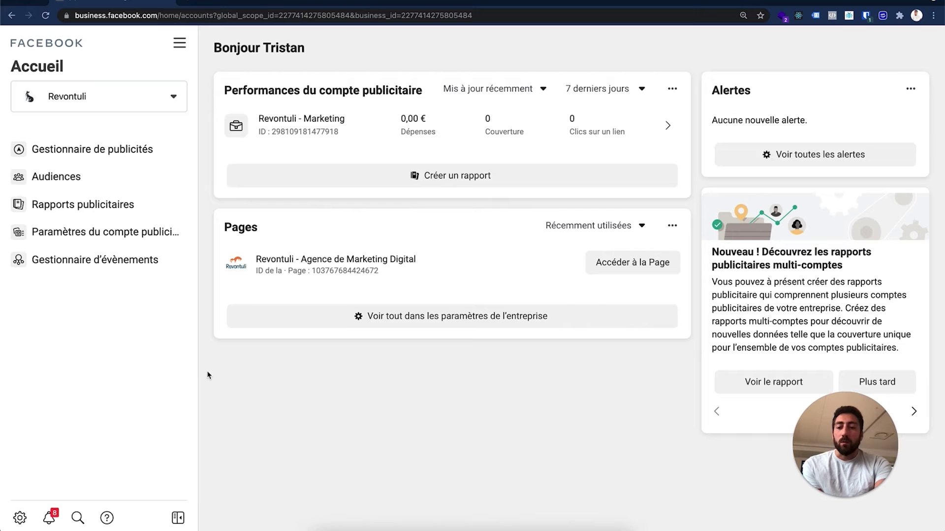
# Open the business settings for Revontuli and collapse the Utilisateurs and Comptes sections
pyautogui.click(19, 520)
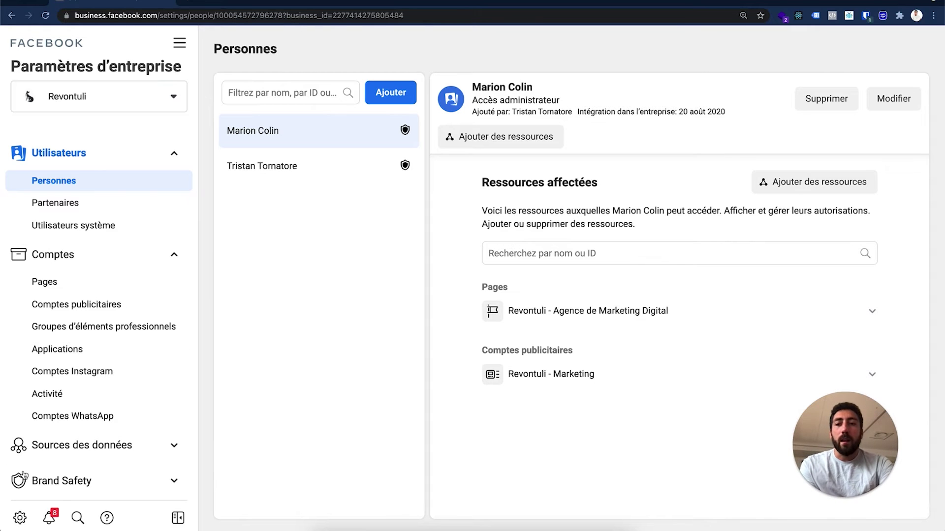
pyautogui.click(174, 155)
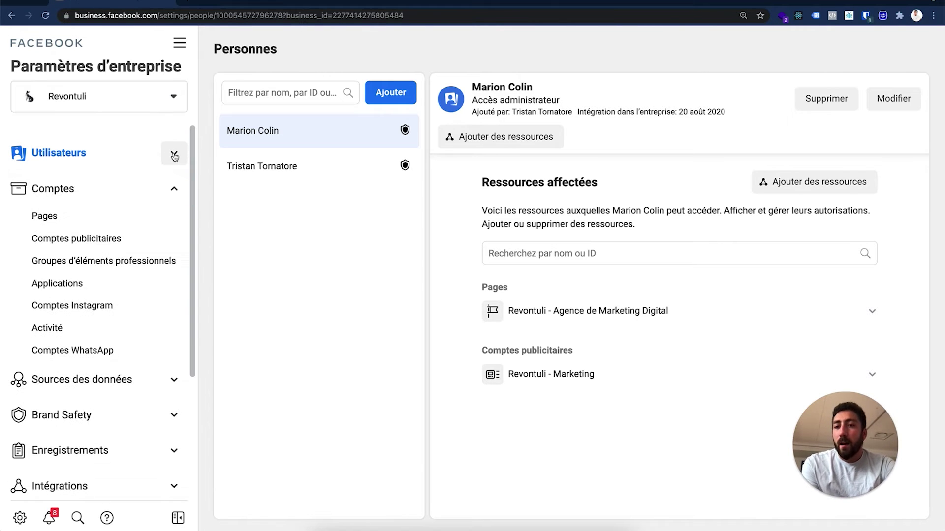
pyautogui.click(173, 189)
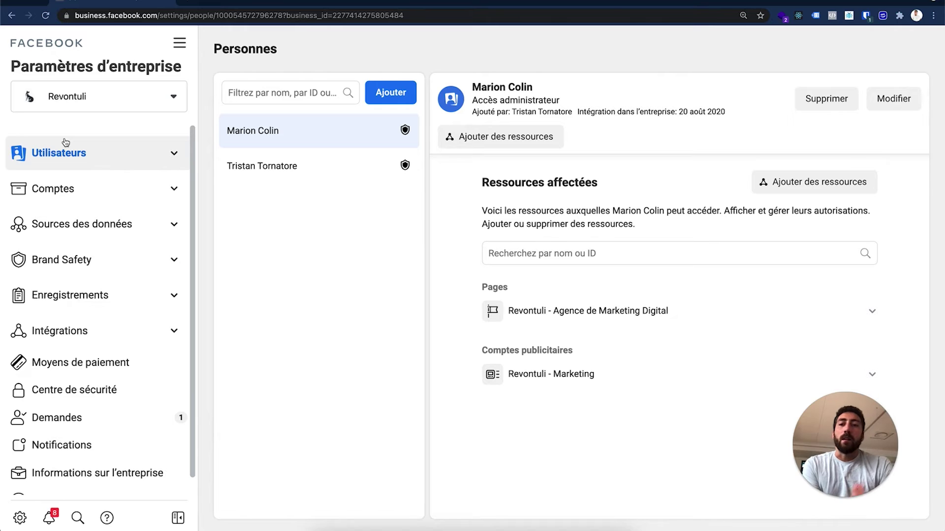
# Start inviting a person to the business, switch Accès administrateur on and off again, and close the invitation without sending it
pyautogui.click(387, 97)
pyautogui.click(403, 185)
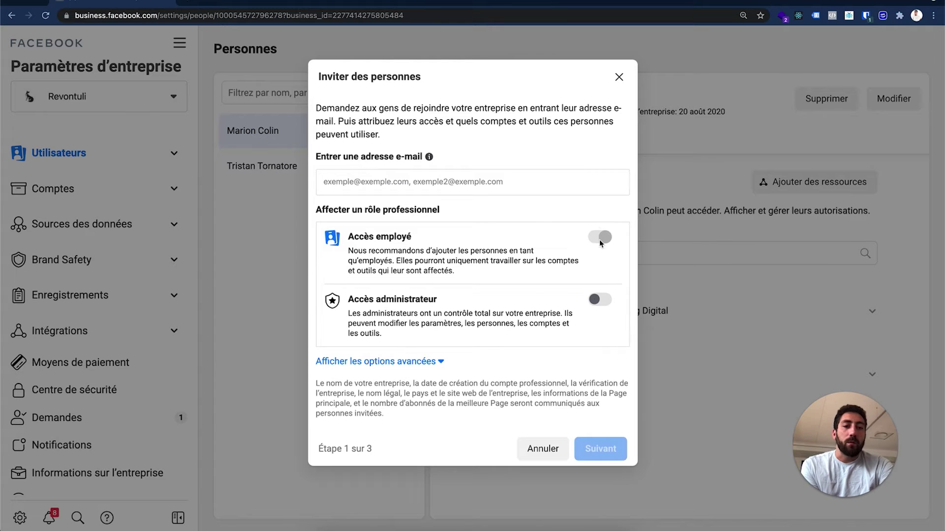
pyautogui.click(598, 301)
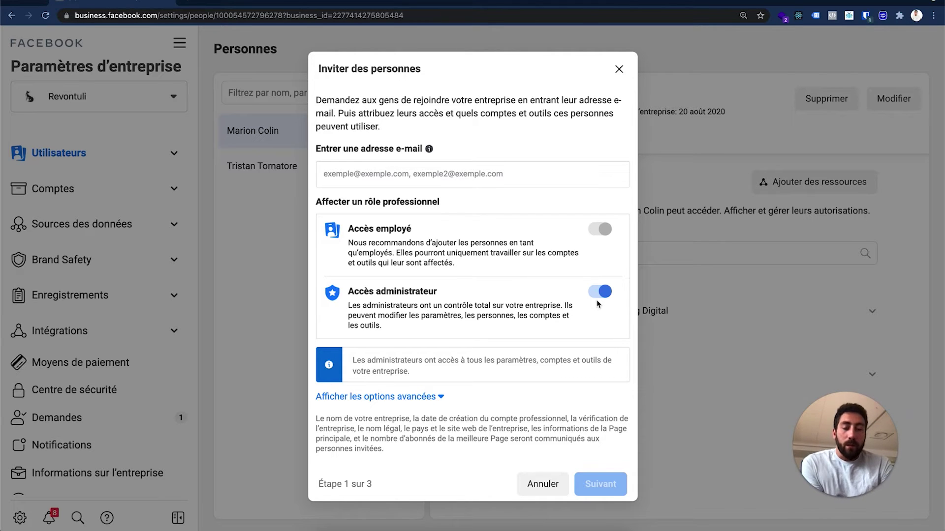
pyautogui.click(597, 300)
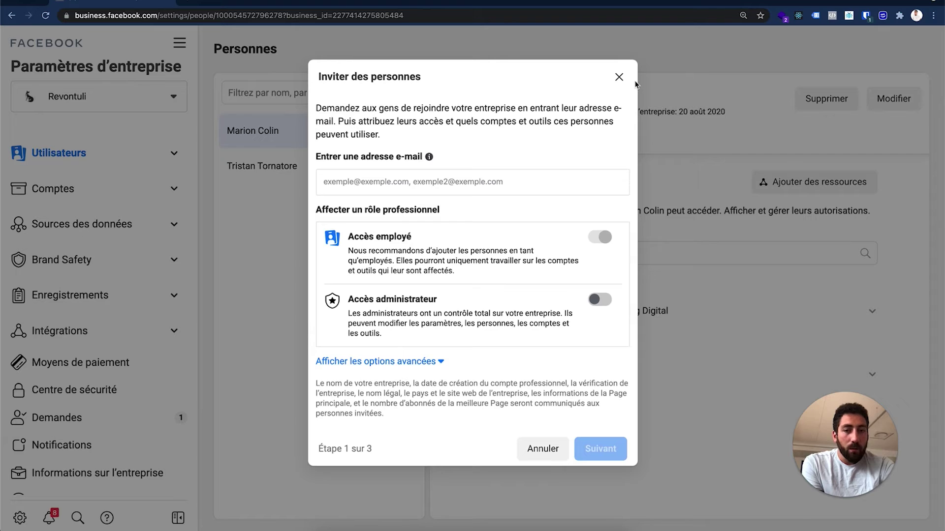
pyautogui.click(346, 188)
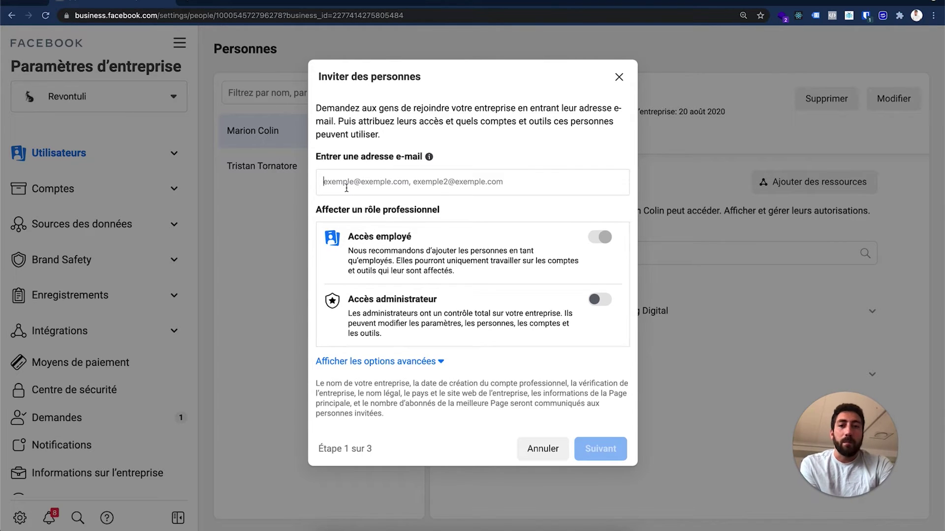
pyautogui.click(619, 78)
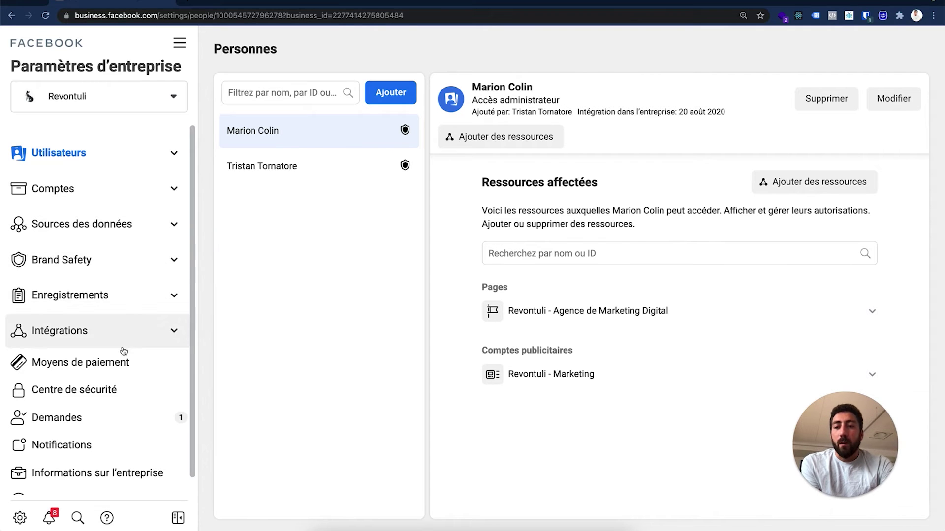
# Examine the Pages and Comptes Instagram settings under Comptes, viewing the details of each connected Instagram account
pyautogui.click(133, 191)
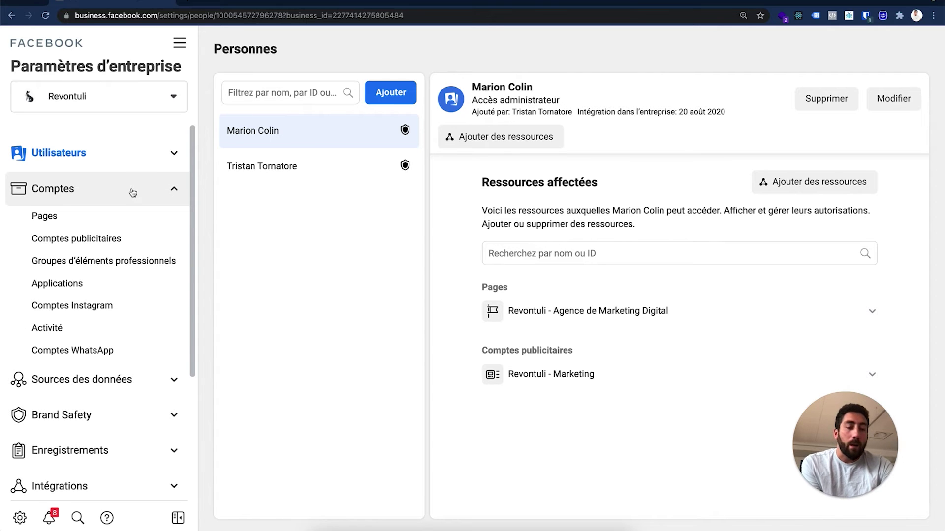
pyautogui.click(129, 216)
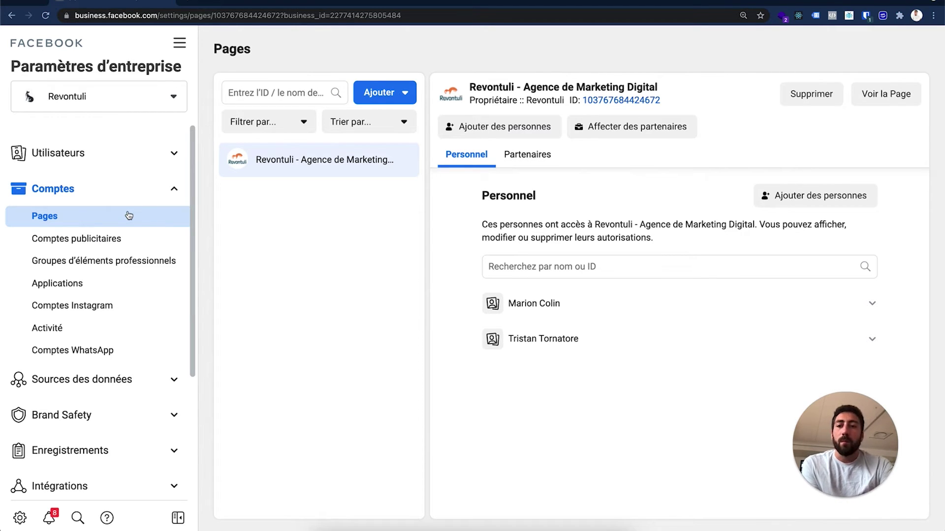
pyautogui.click(123, 305)
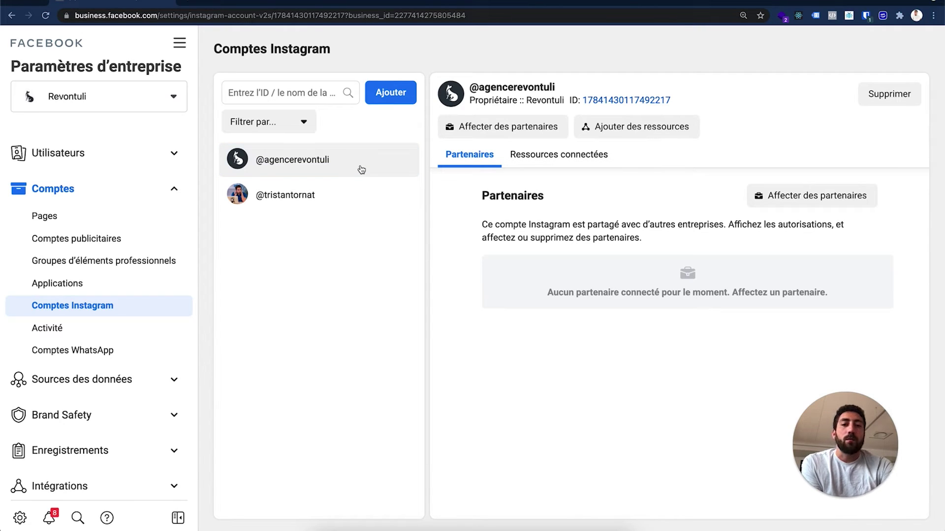
pyautogui.click(317, 209)
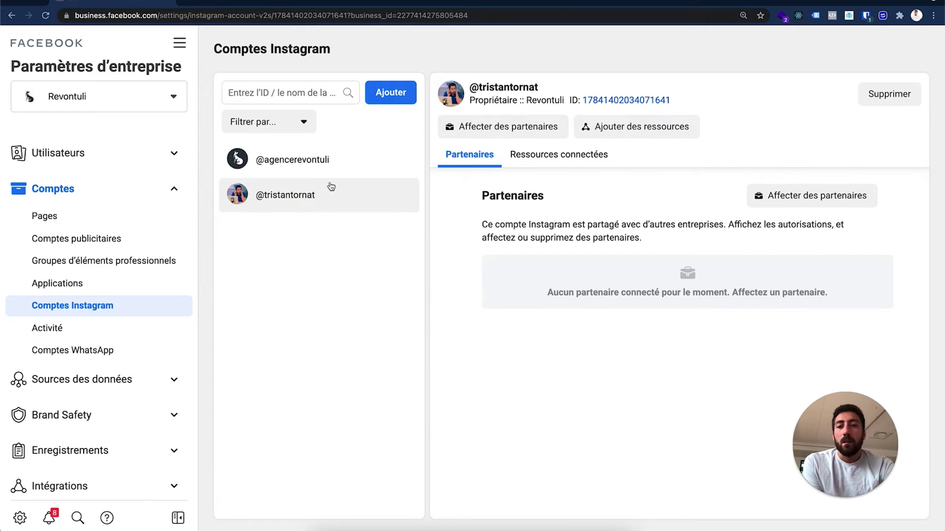
pyautogui.click(313, 167)
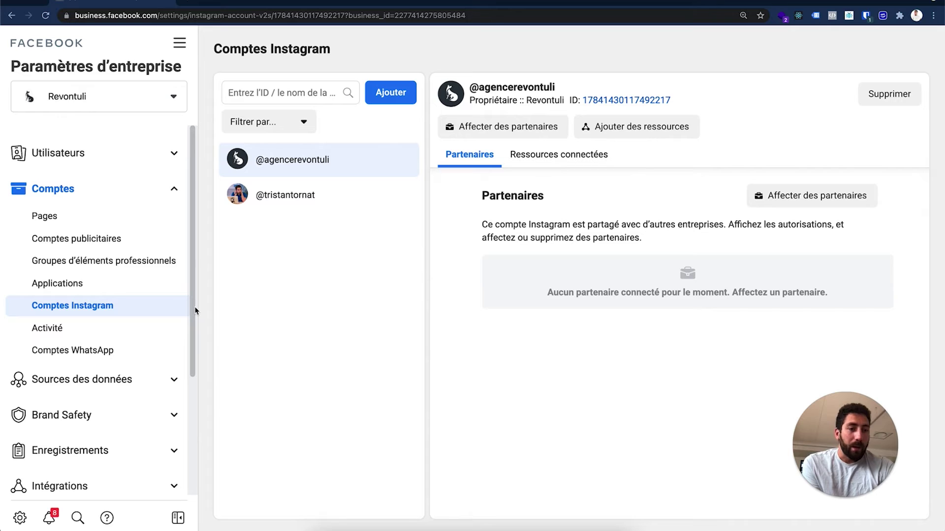
# Open the Pixels settings under Sources des données and add a pixel named Pixel de Revontuli without a website URL
pyautogui.scroll(-3, 90, 334)
pyautogui.click(90, 333)
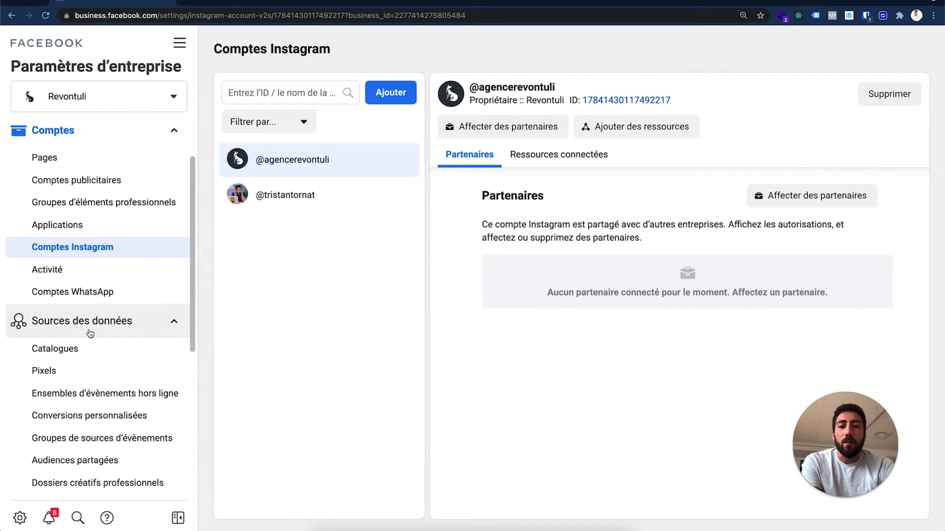
pyautogui.click(89, 377)
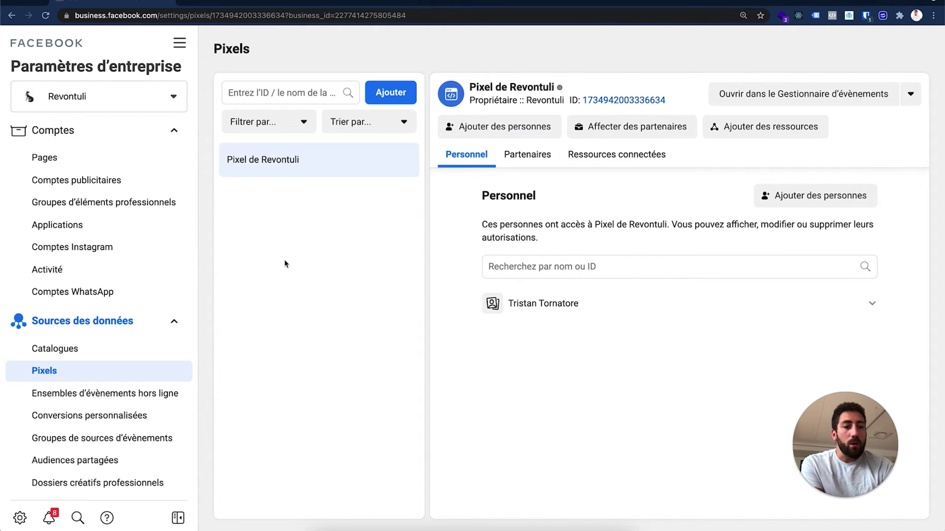
pyautogui.click(406, 93)
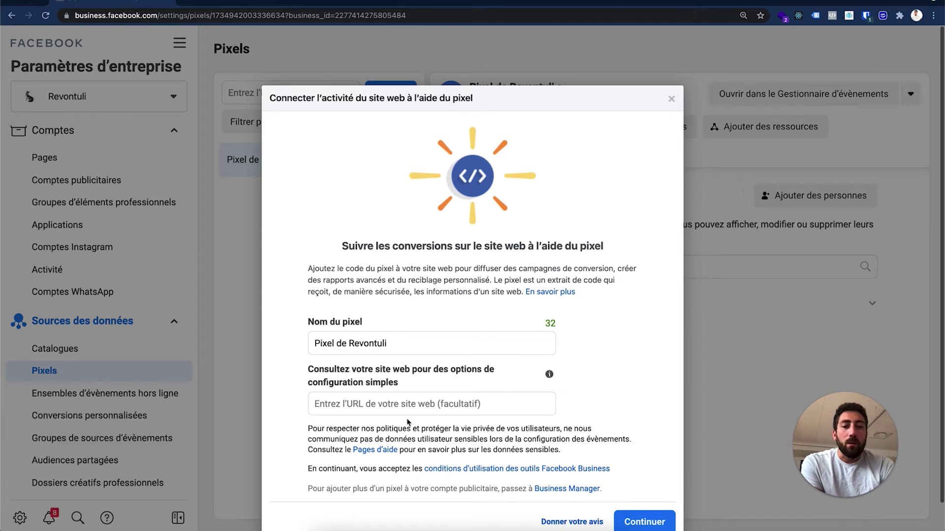
pyautogui.click(447, 407)
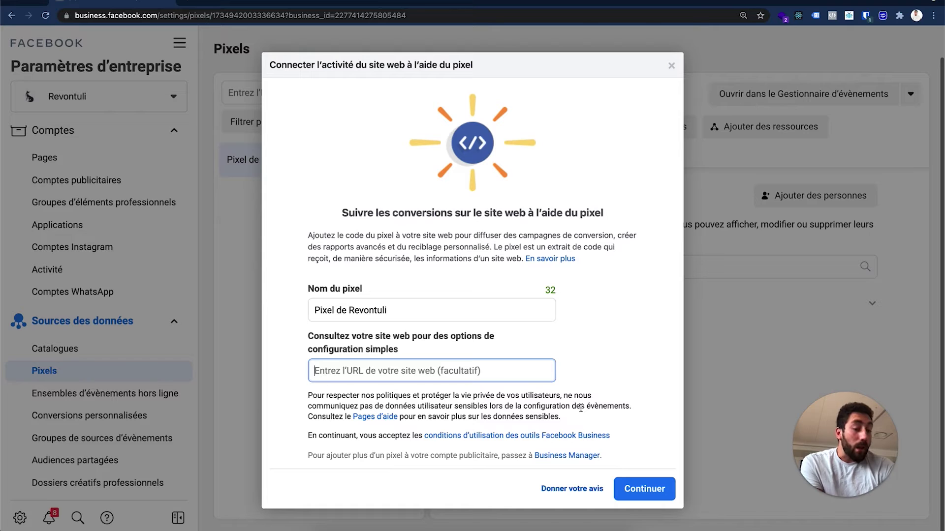
pyautogui.click(638, 485)
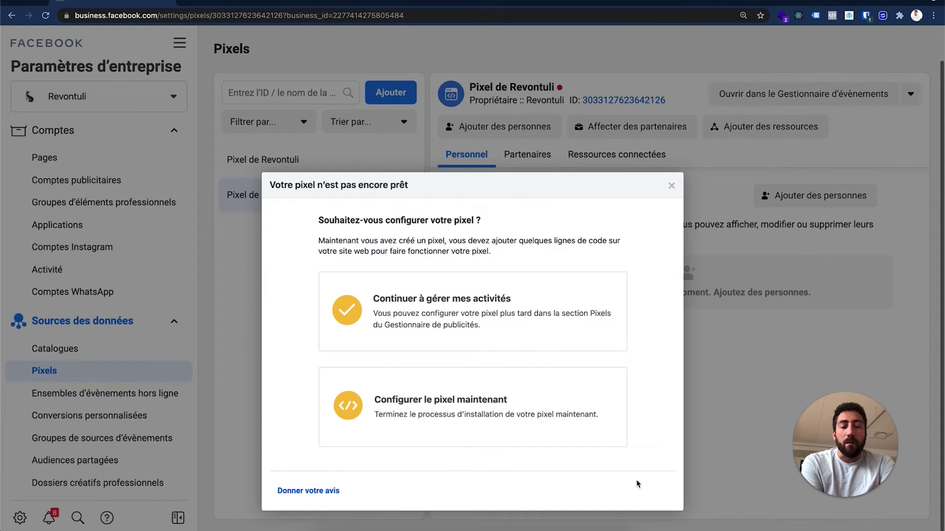
# Choose to configure the pixel immediately with manual code installation, review the e-mail instructions for sending its code, and close them without sending
pyautogui.click(570, 408)
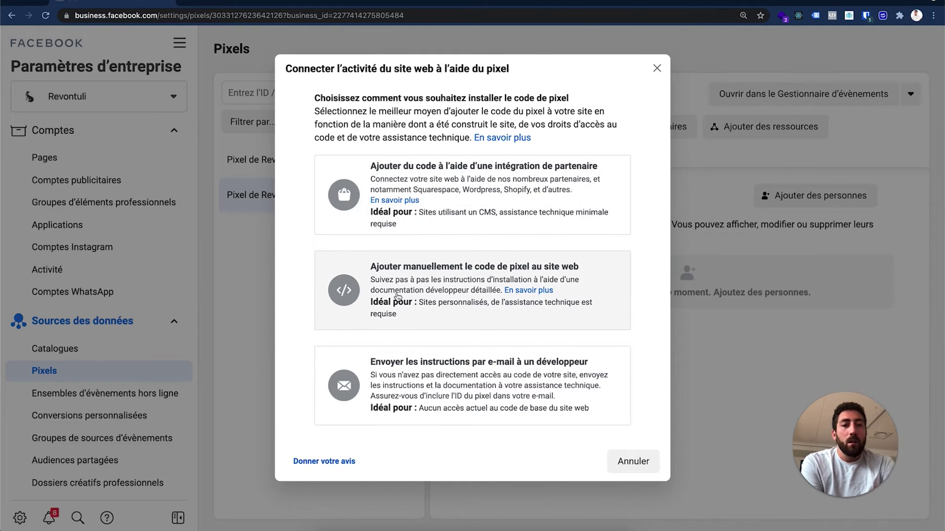
pyautogui.click(424, 288)
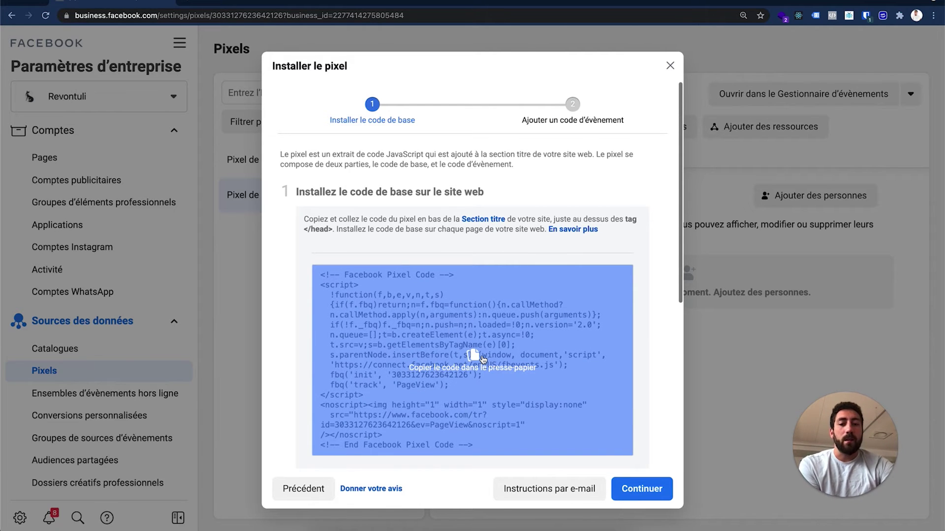
pyautogui.click(559, 487)
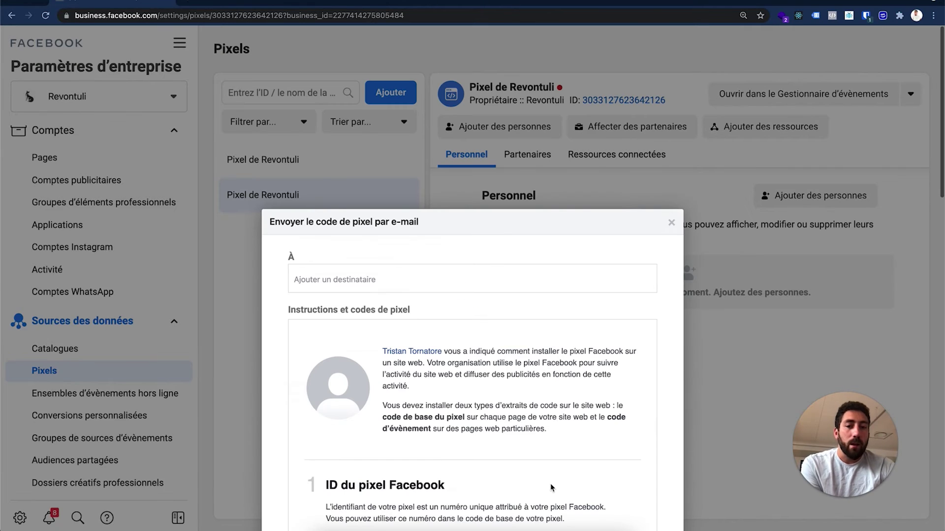
pyautogui.click(436, 277)
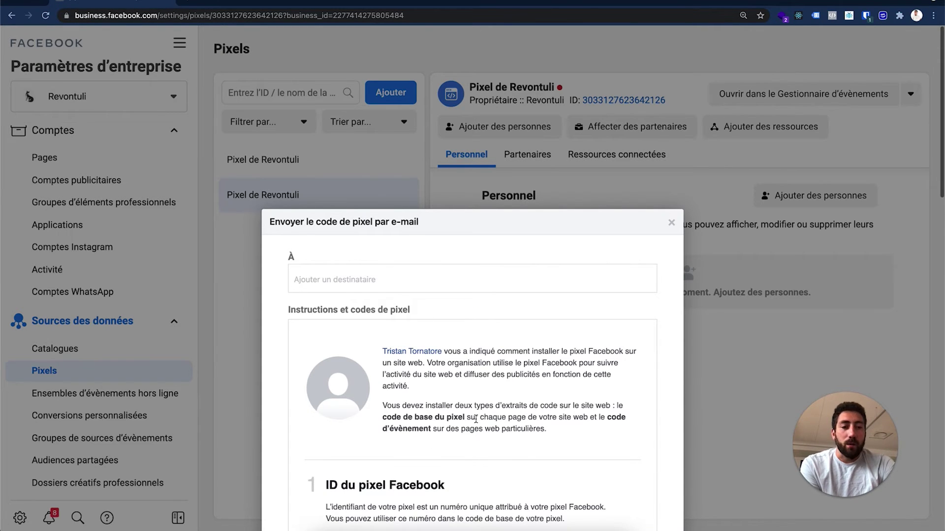
pyautogui.scroll(-5, 475, 420)
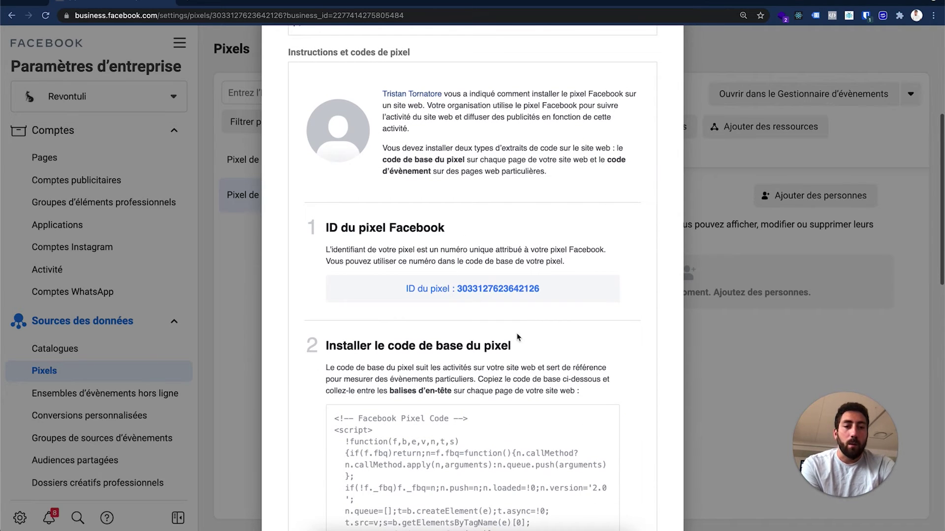
pyautogui.scroll(10, 516, 337)
pyautogui.click(669, 220)
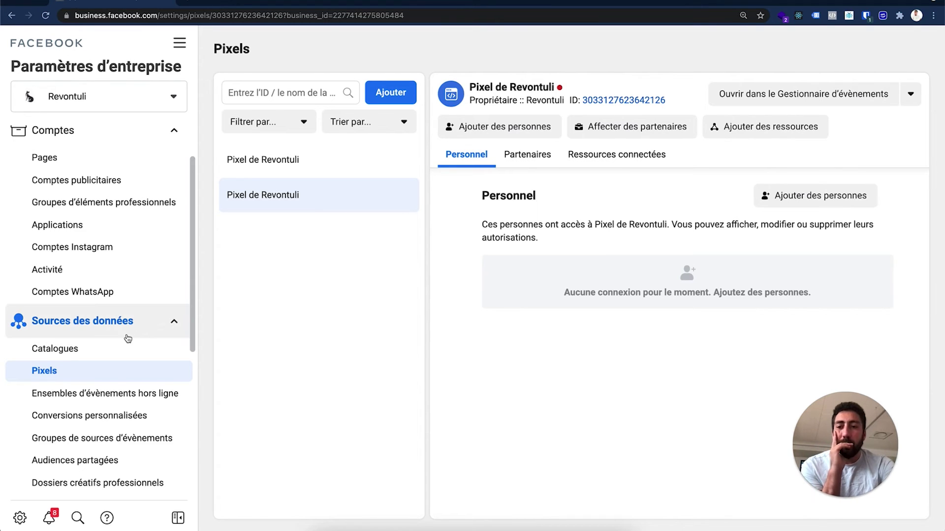
# View the Domaines settings under Brand Safety, open the form for adding a domain, and close it without adding one
pyautogui.scroll(-2, 114, 377)
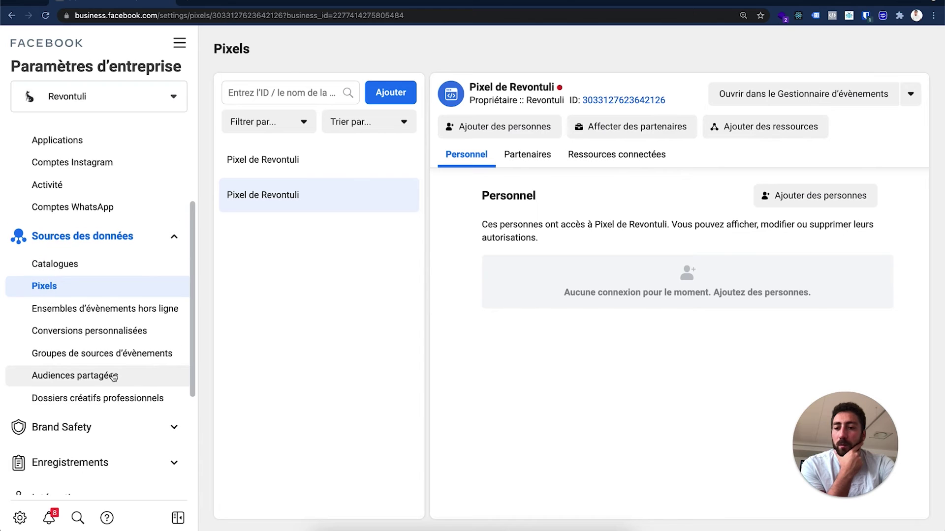
pyautogui.scroll(-1, 114, 377)
pyautogui.click(114, 376)
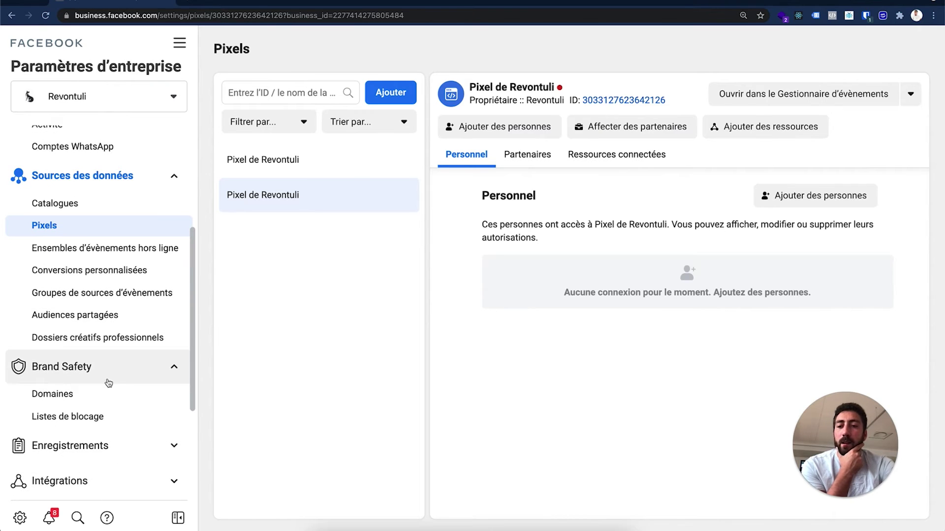
pyautogui.click(106, 394)
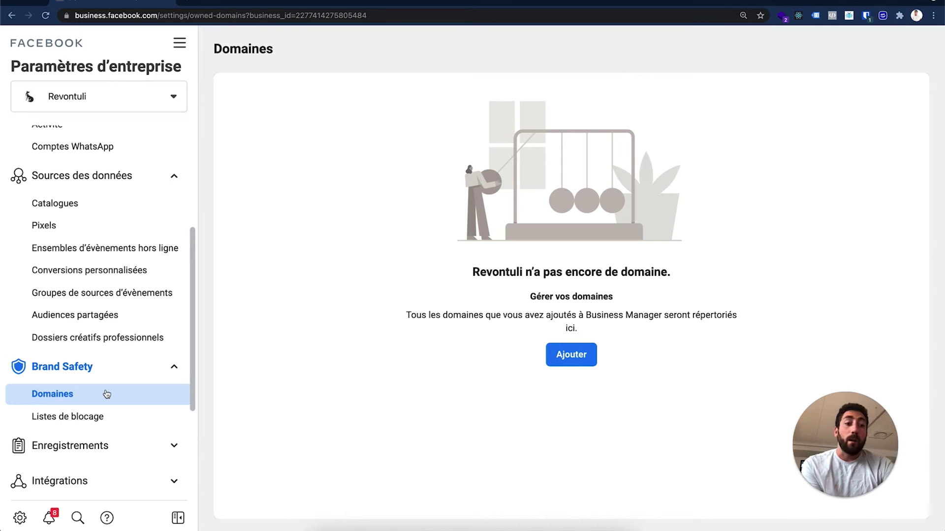
pyautogui.scroll(-3, 106, 394)
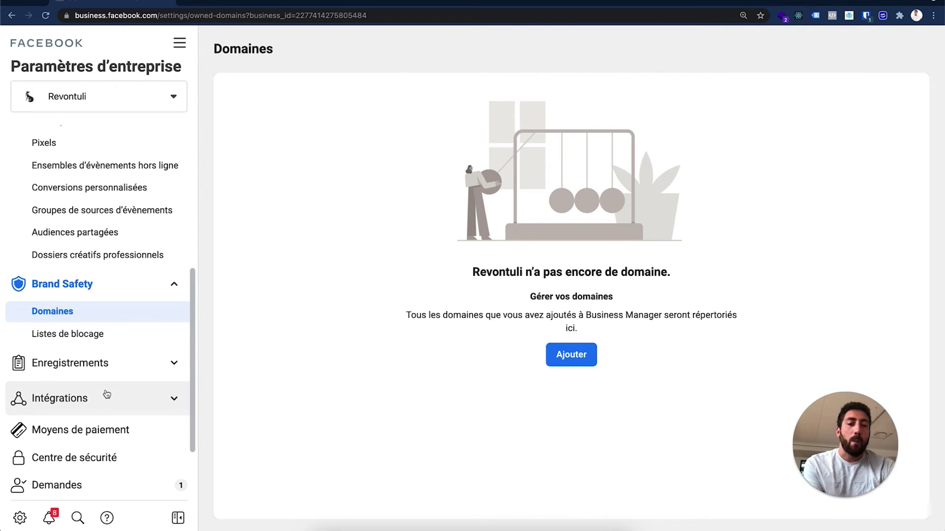
pyautogui.click(570, 355)
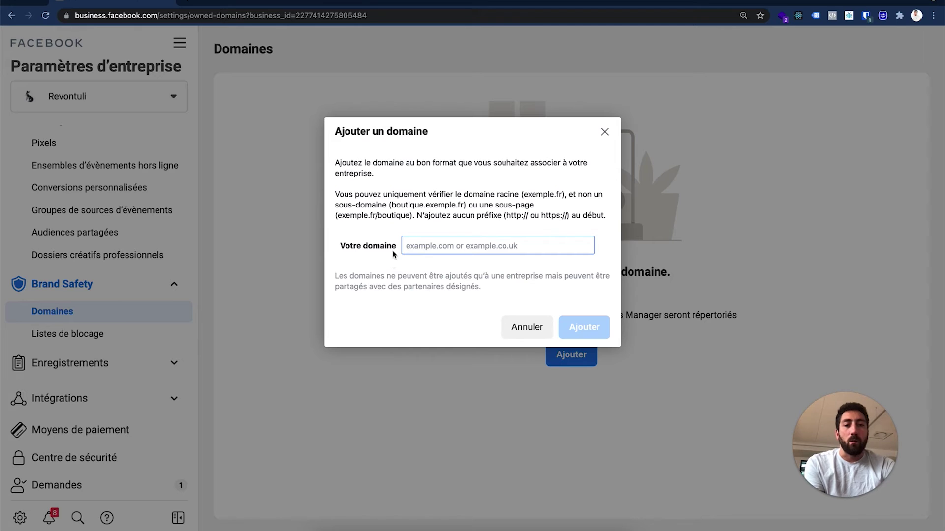
pyautogui.click(603, 132)
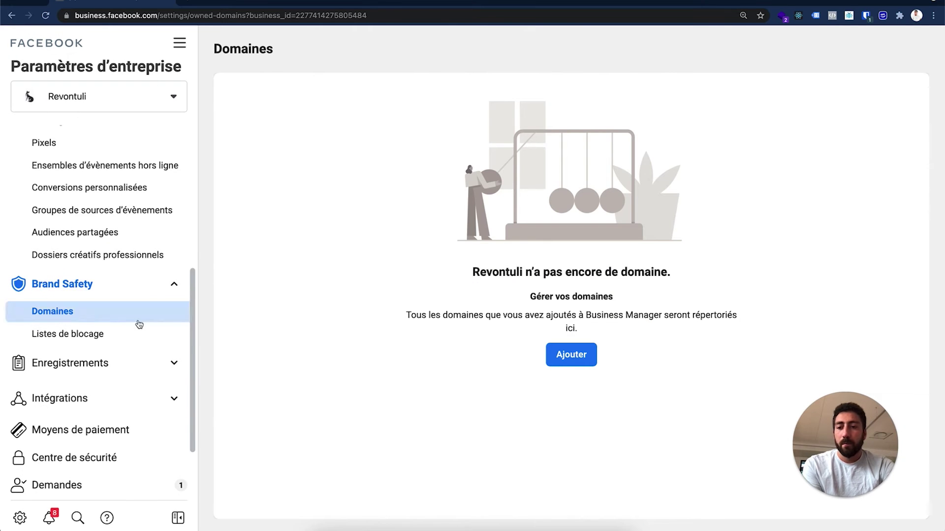
# View Moyens de paiement and examine the company details, verification, history, options and personal info in Informations sur l'entreprise
pyautogui.scroll(-3, 139, 323)
pyautogui.click(129, 350)
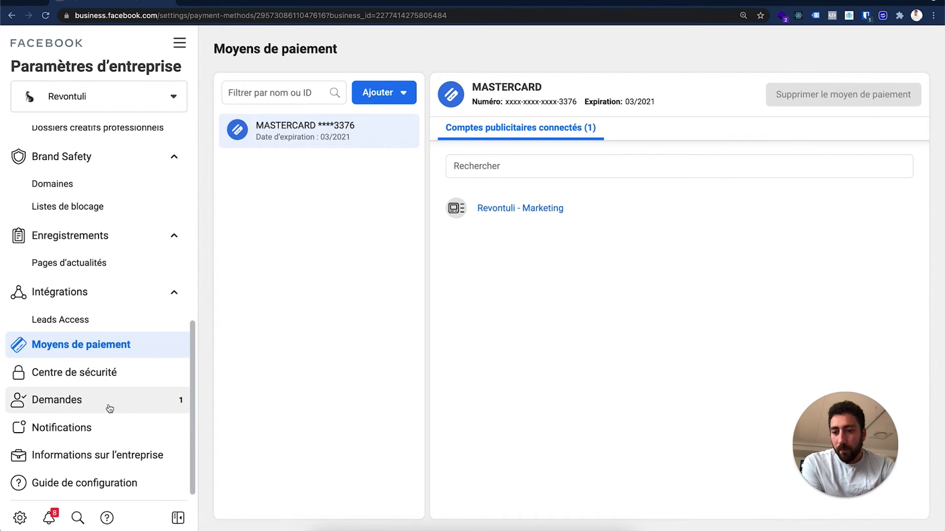
pyautogui.click(97, 458)
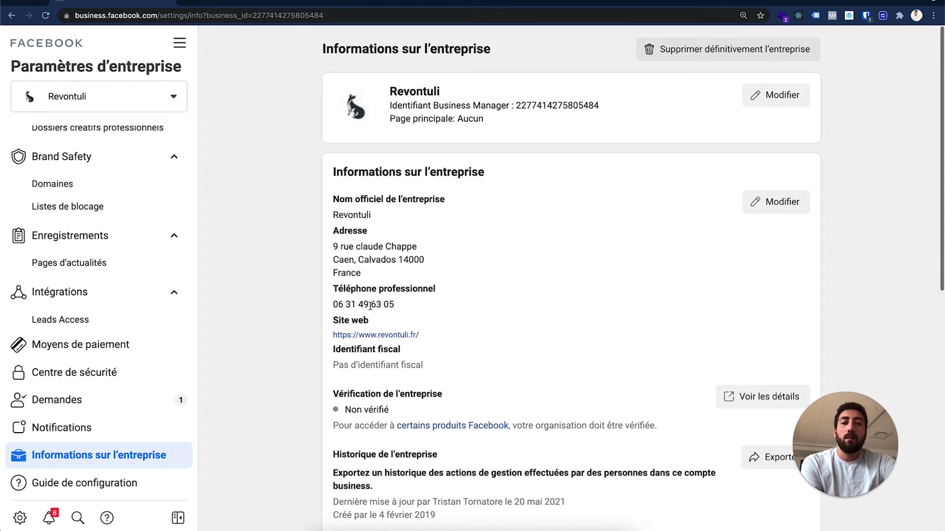
pyautogui.doubleClick(386, 362)
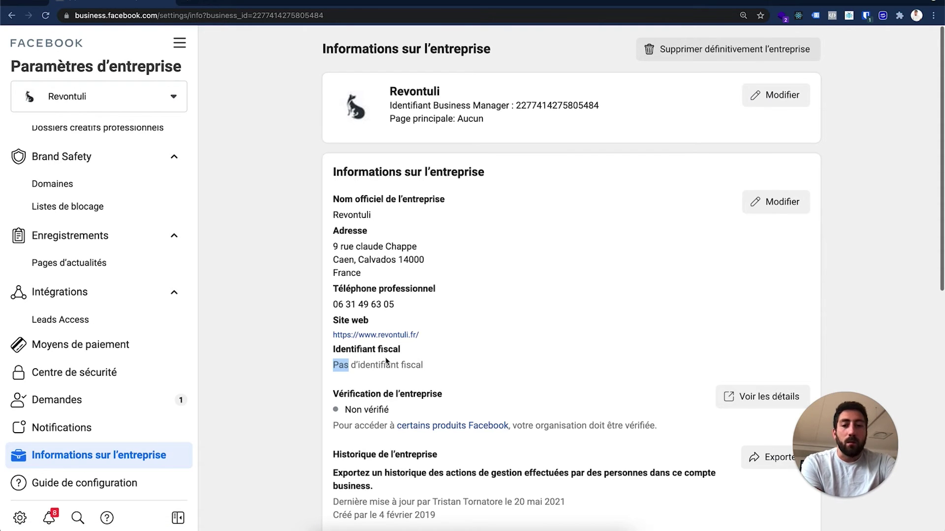
pyautogui.scroll(-2, 435, 371)
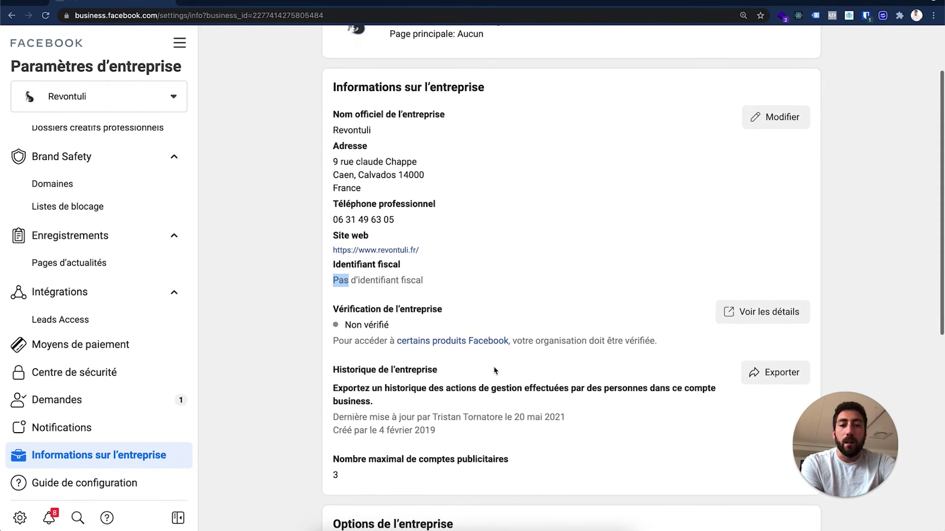
pyautogui.doubleClick(380, 326)
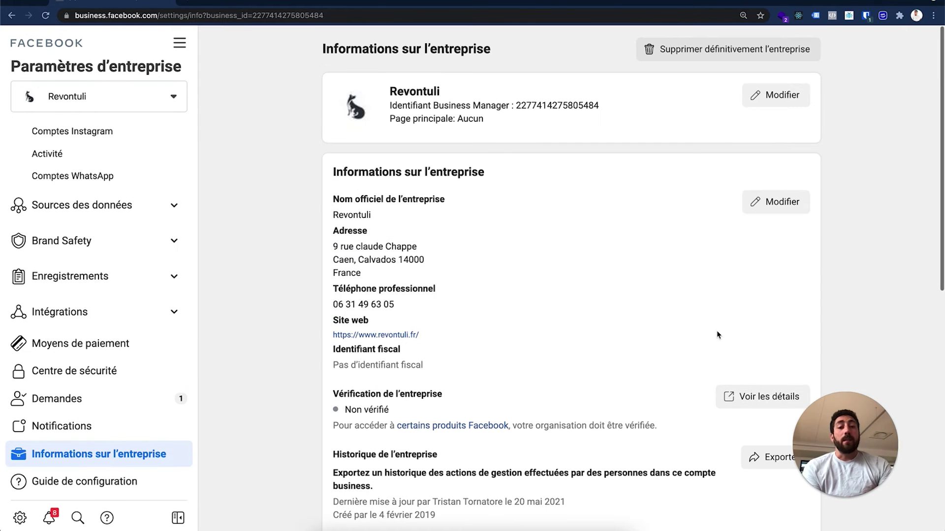
pyautogui.scroll(-3, 718, 335)
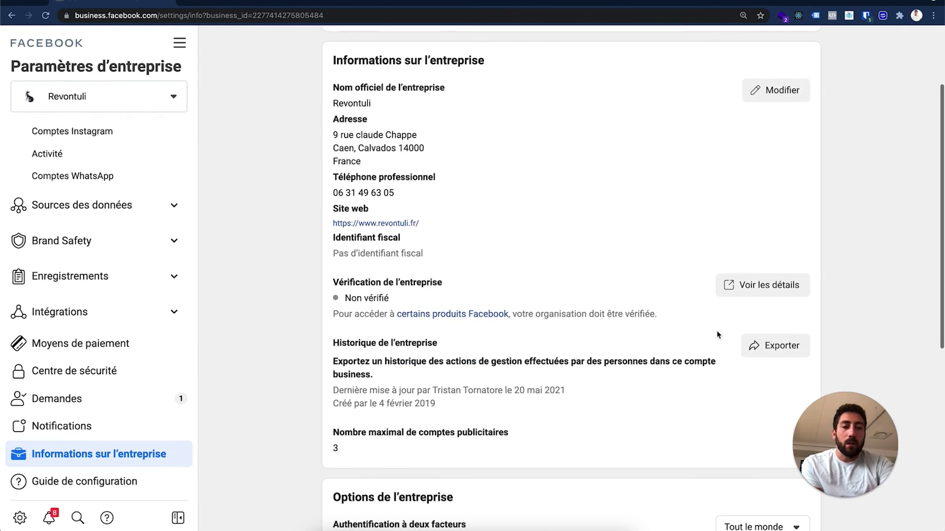
pyautogui.scroll(-7, 717, 335)
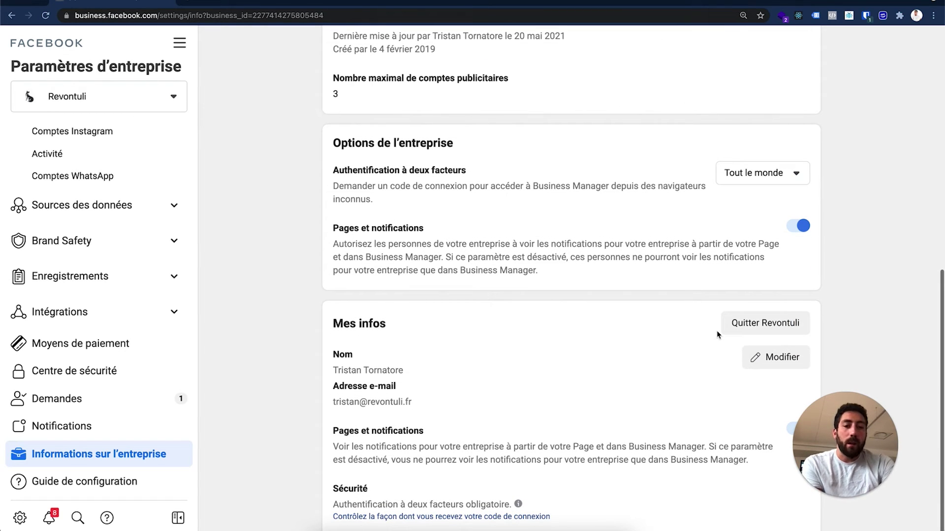
pyautogui.scroll(7, 718, 335)
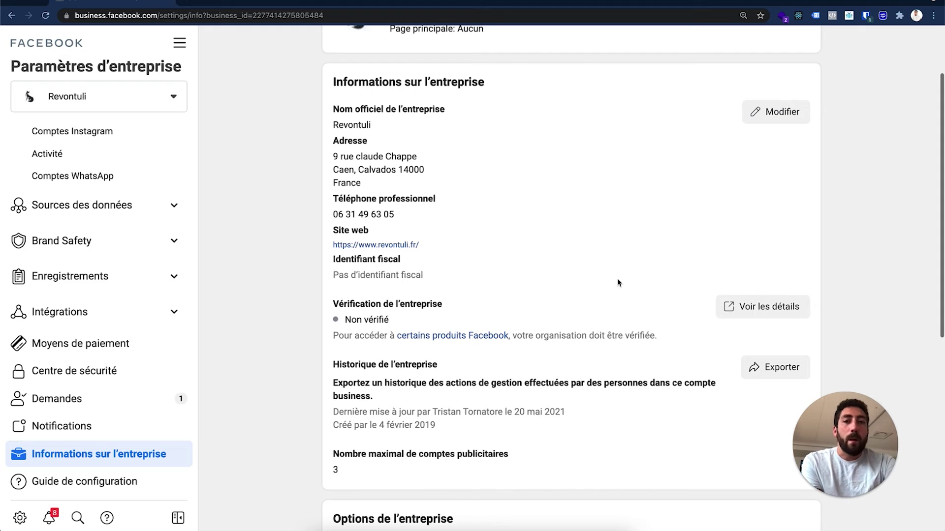
pyautogui.scroll(5, 106, 243)
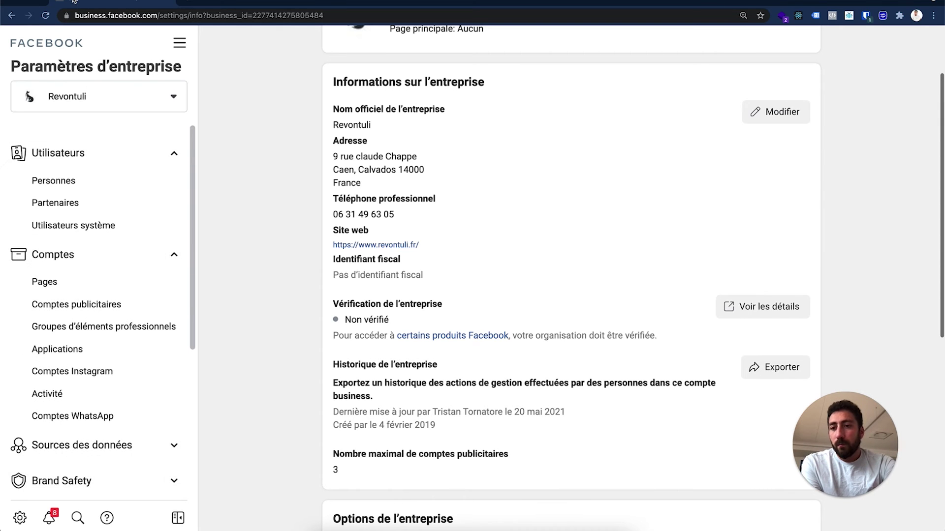
# Return to the business home page, open Gestionnaire de publicités, dismiss the payment card warning, and review the campaign table's columns
pyautogui.click(50, 44)
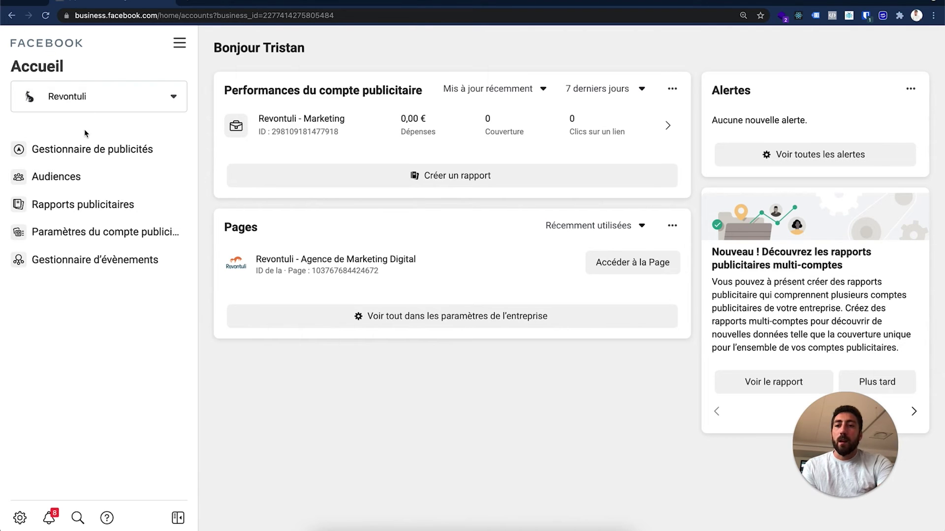
pyautogui.click(84, 147)
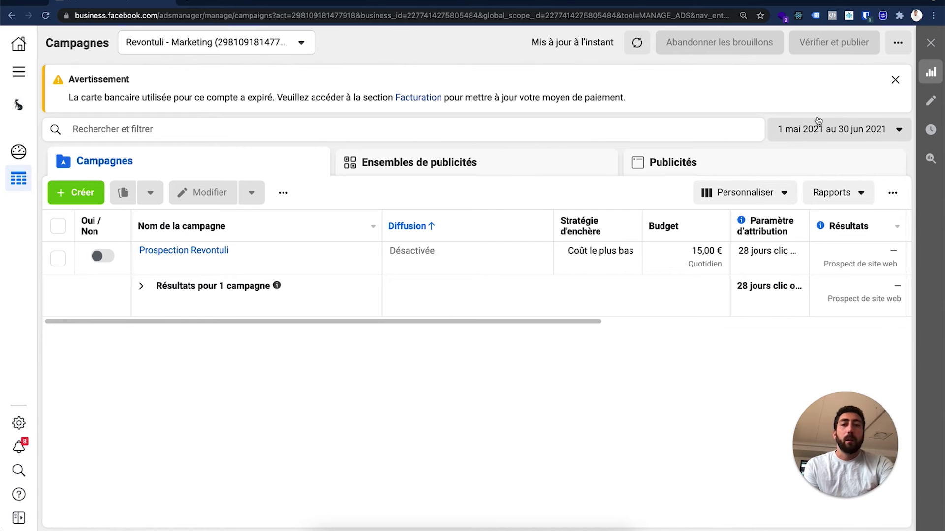
pyautogui.click(896, 80)
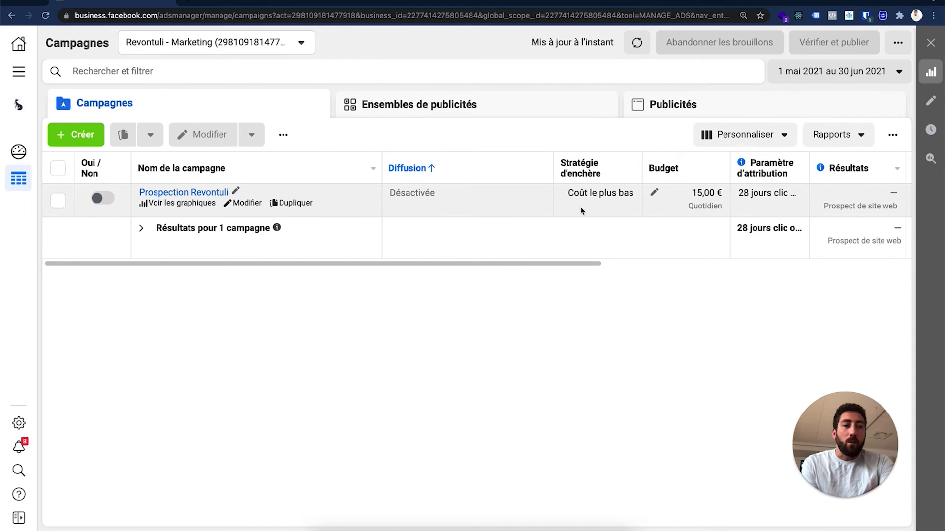
pyautogui.hscroll(3, 699, 193)
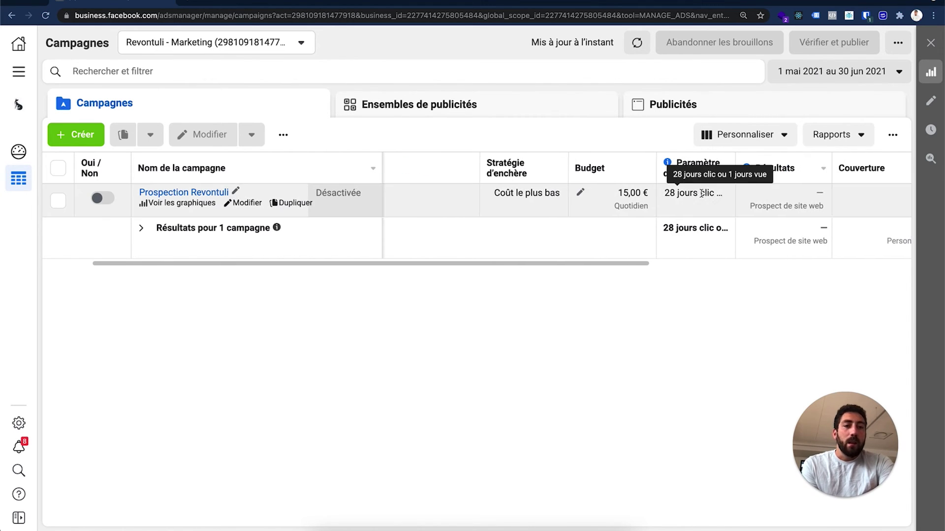
pyautogui.hscroll(10, 701, 193)
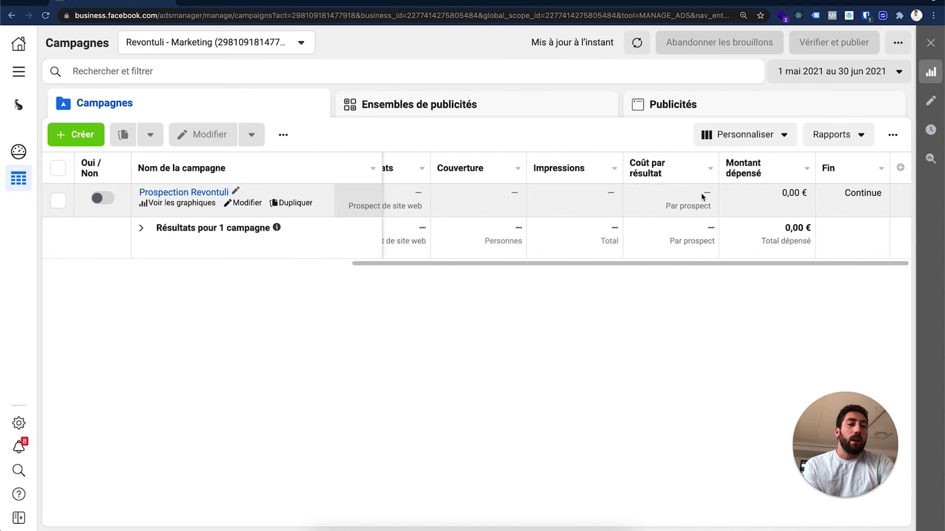
pyautogui.hscroll(-15, 702, 197)
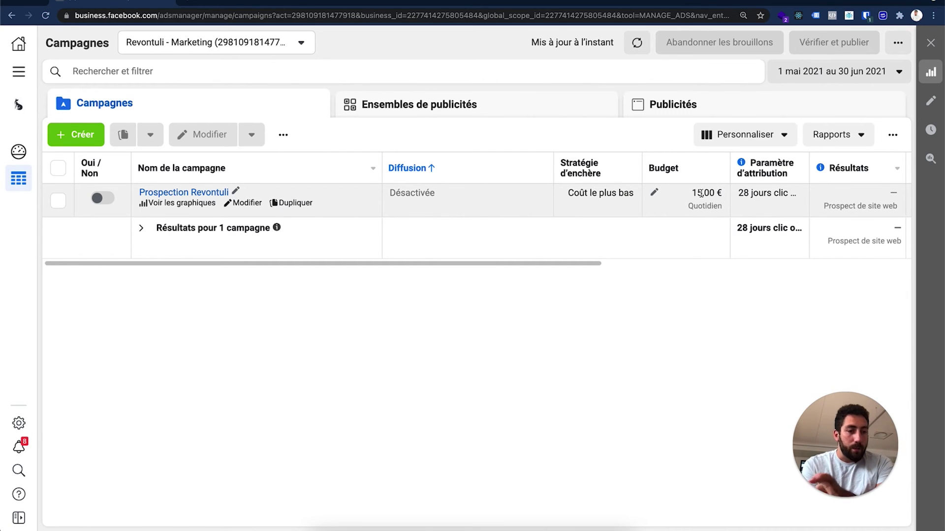
# View the ad sets, look at the ads within ADS_Revontuli #2, and return to the ad set list
pyautogui.click(489, 107)
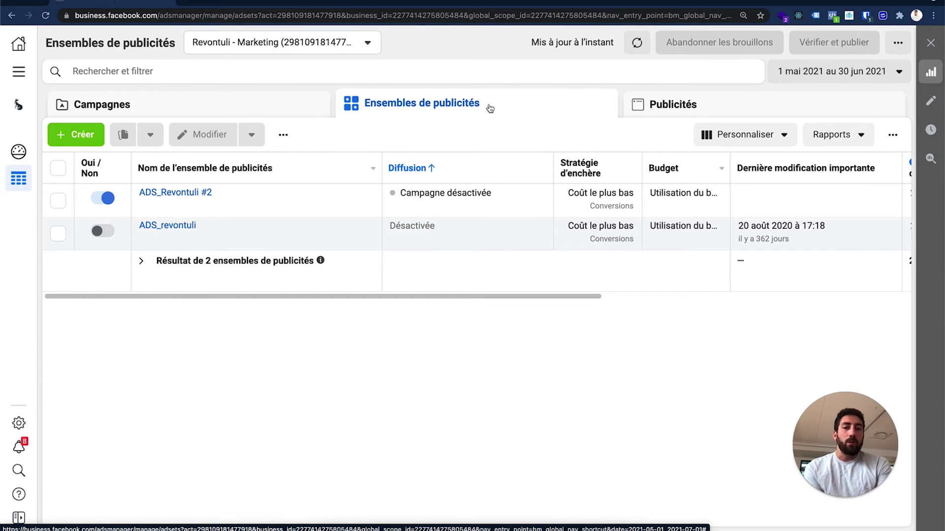
pyautogui.click(207, 193)
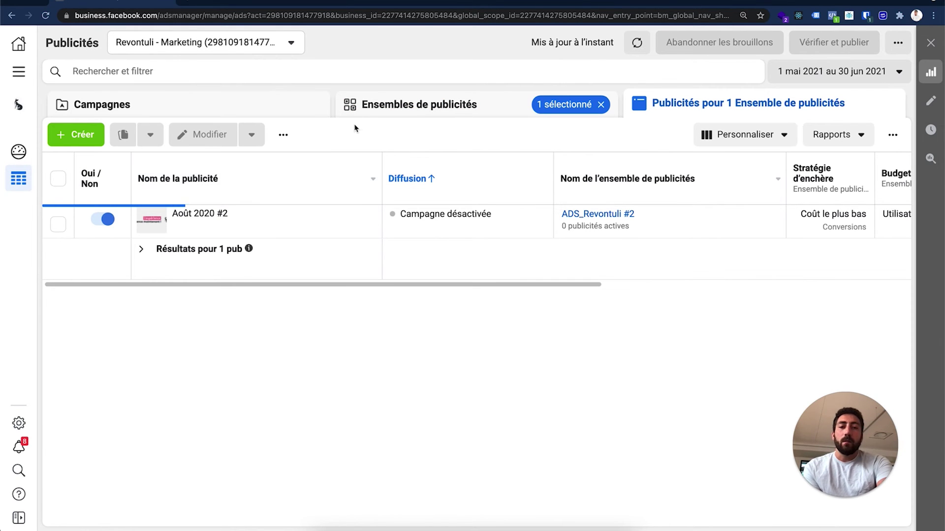
pyautogui.click(413, 116)
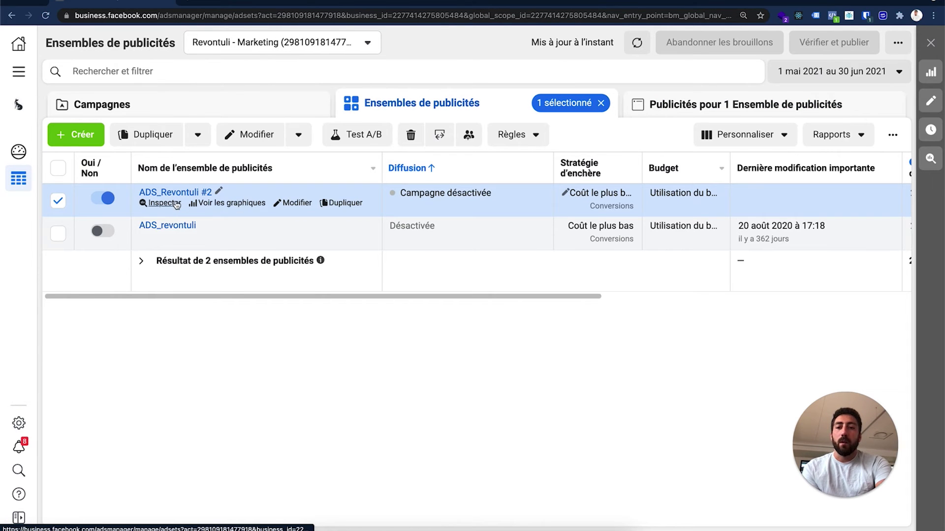
# Open the ad set ADS_Revontuli #2 for editing and review its conversion, budget, schedule and saved audience settings
pyautogui.click(285, 204)
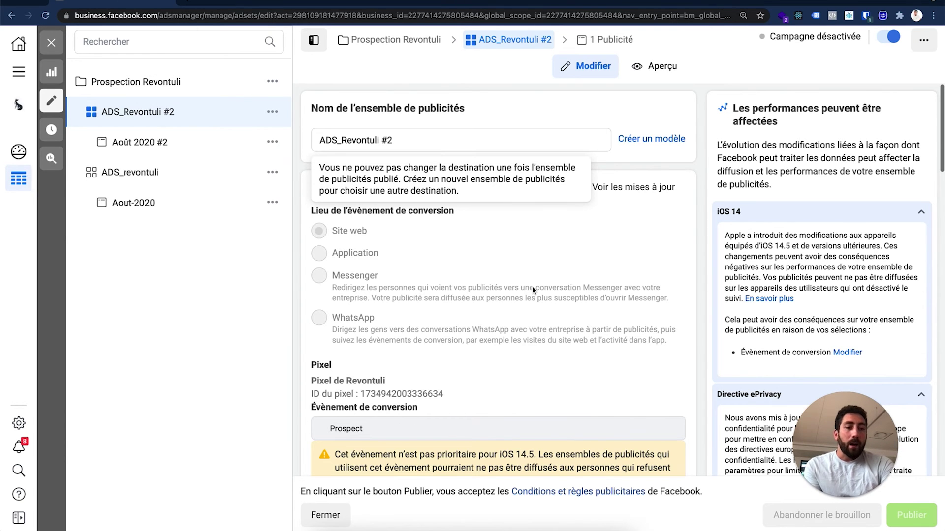
pyautogui.scroll(-8, 533, 290)
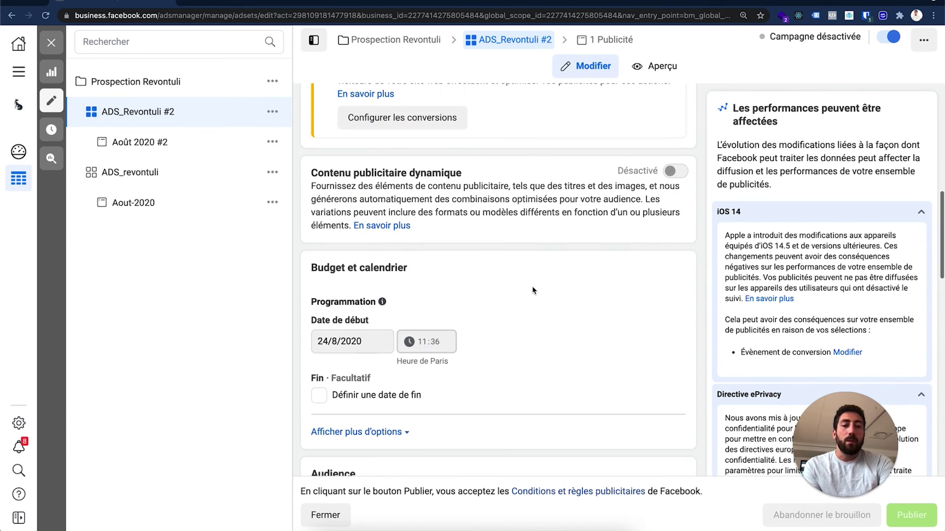
pyautogui.scroll(-3, 533, 290)
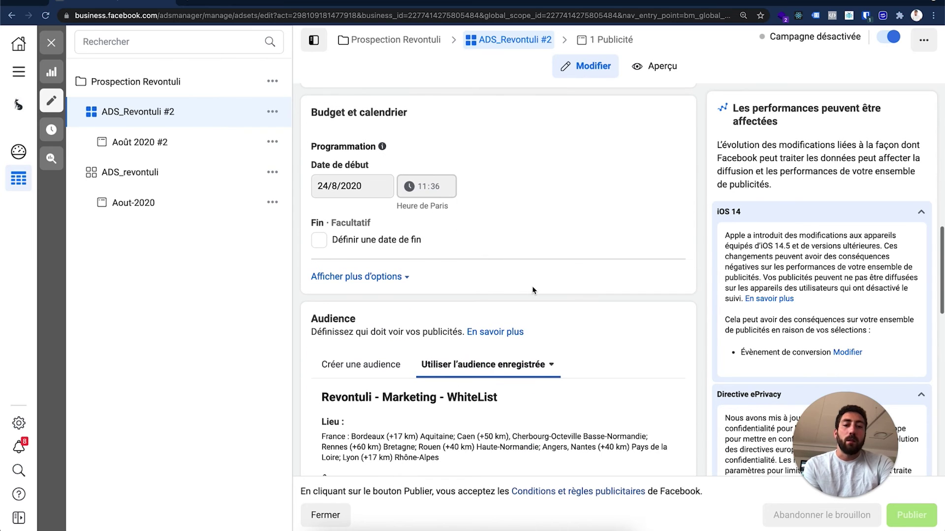
pyautogui.scroll(-3, 532, 291)
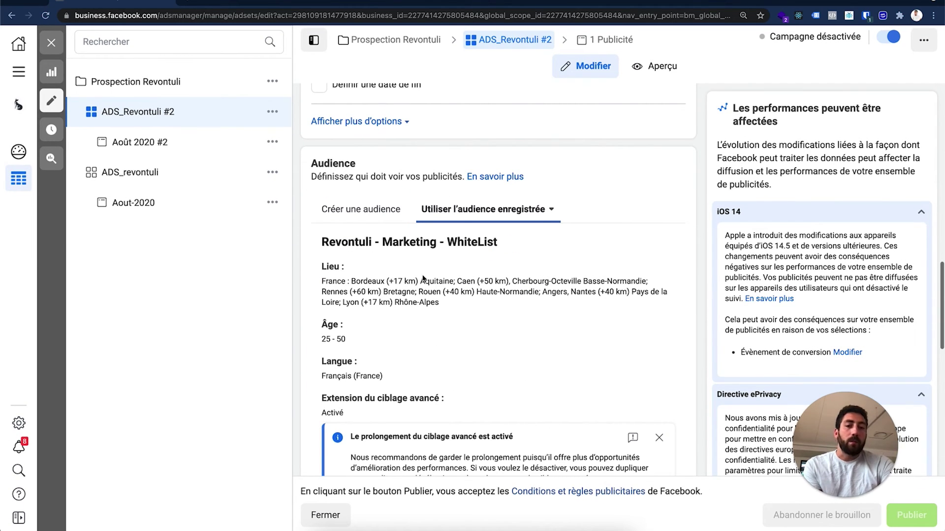
# Switch the ad set's audience from the saved one to Créer une audience and review its targeting criteria
pyautogui.click(371, 215)
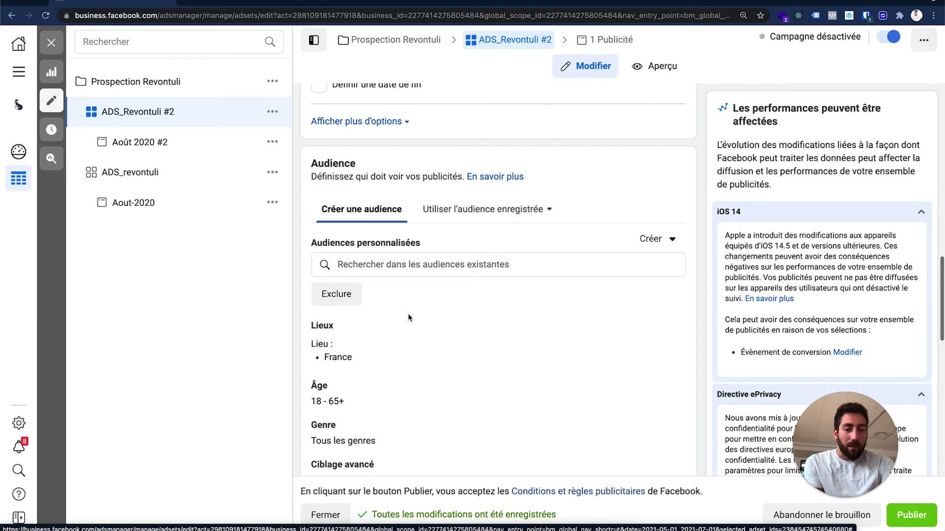
pyautogui.scroll(-2, 409, 315)
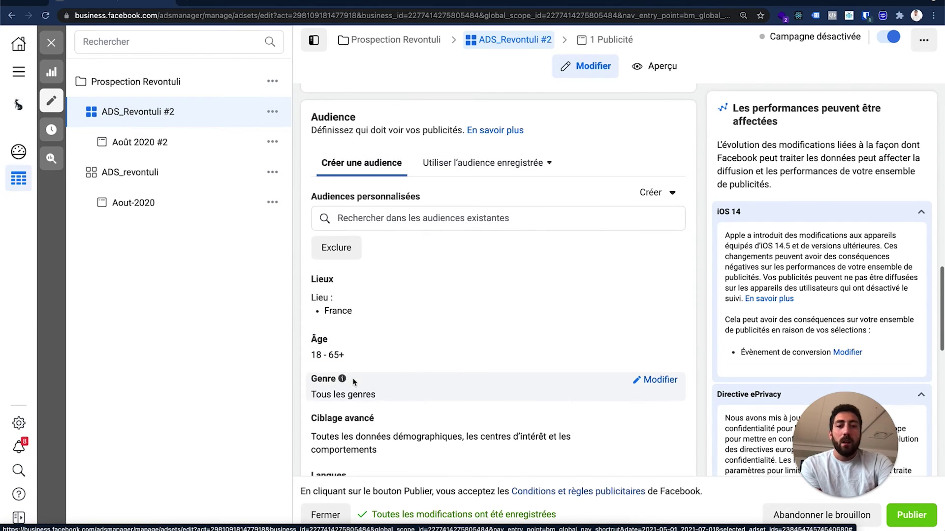
pyautogui.scroll(-4, 354, 381)
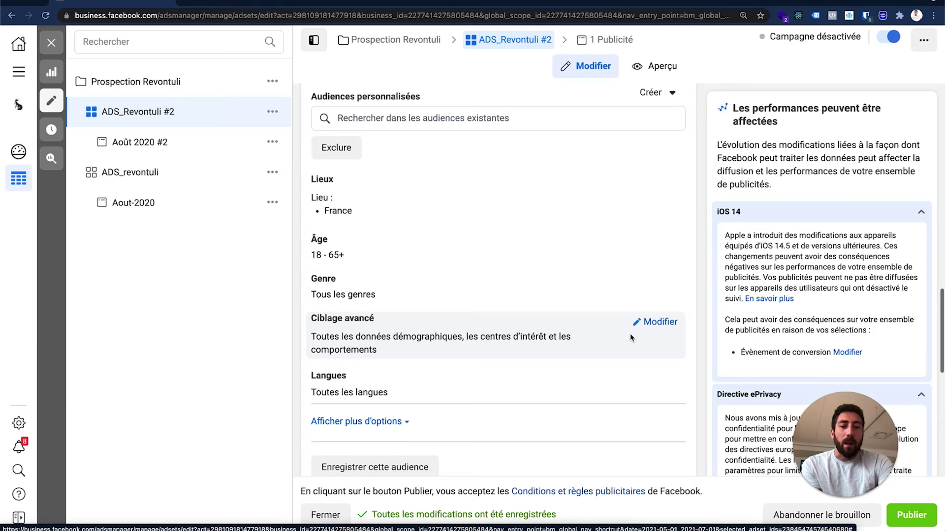
# Edit the audience's Ciblage avancé and include the interest Sport
pyautogui.click(666, 321)
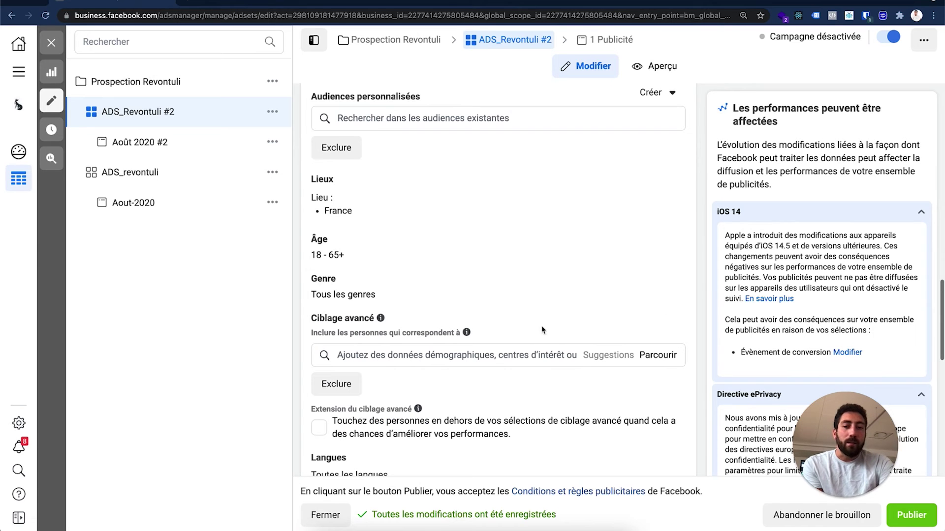
pyautogui.click(500, 352)
pyautogui.write('sport')
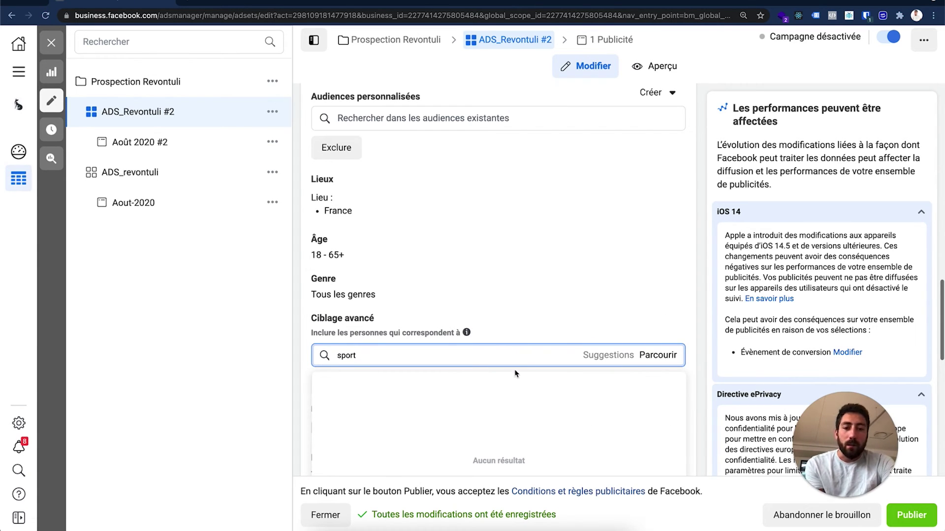
pyautogui.click(665, 355)
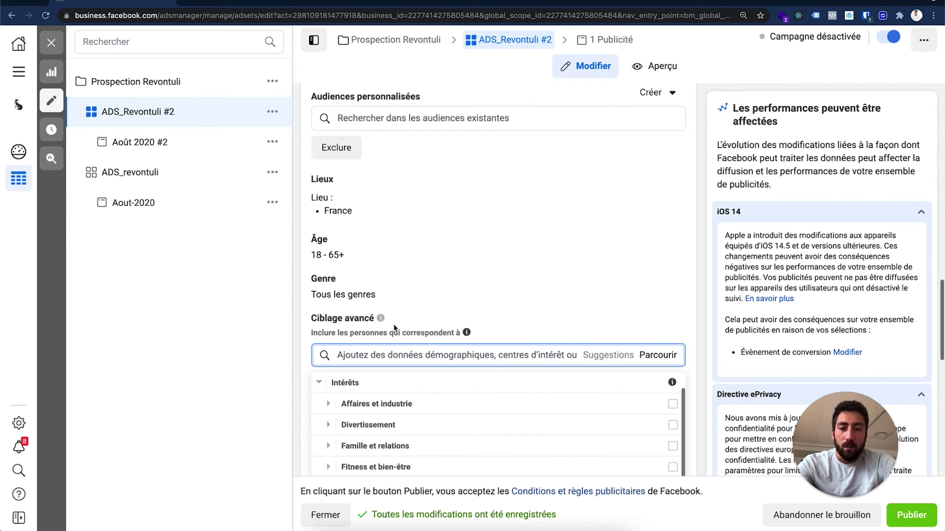
pyautogui.write('sport')
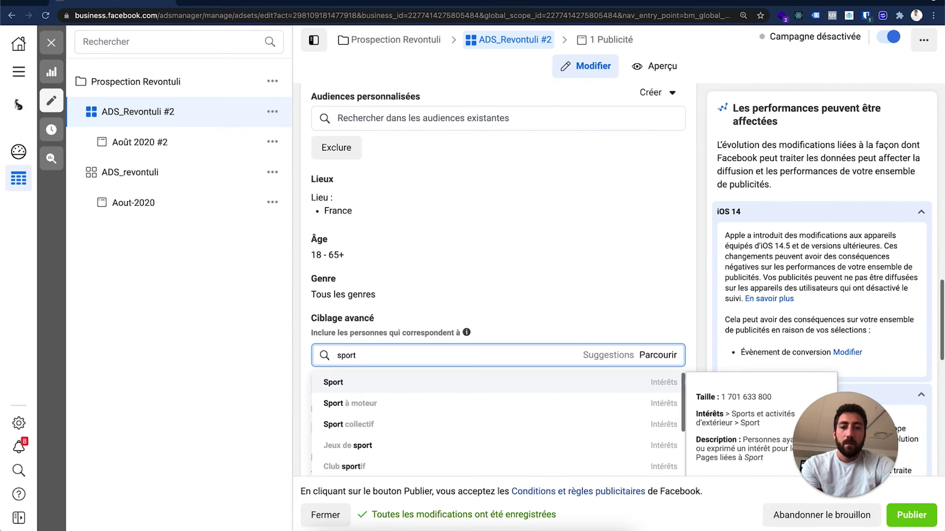
pyautogui.press('Return')
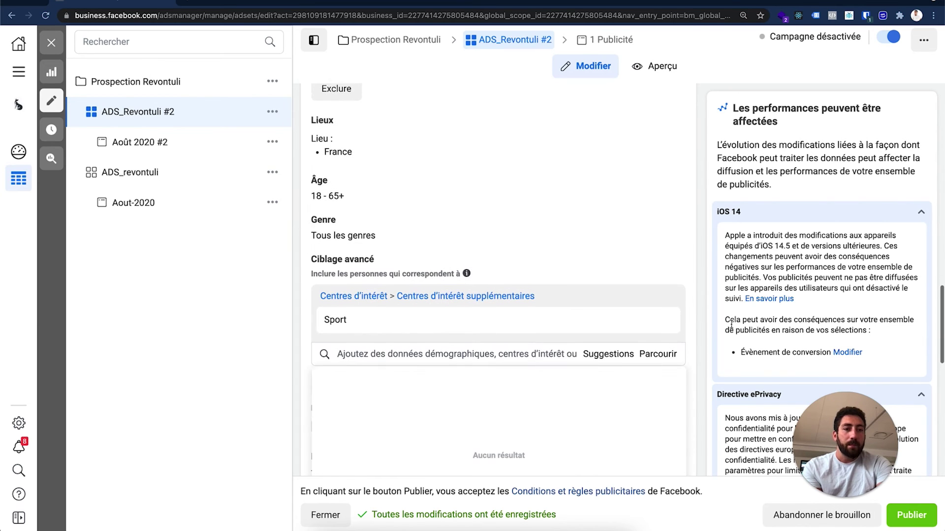
# Examine the ad set's placements, optimisation settings and the potential reach under Définition de l'audience
pyautogui.scroll(5, 709, 171)
pyautogui.scroll(10, 709, 170)
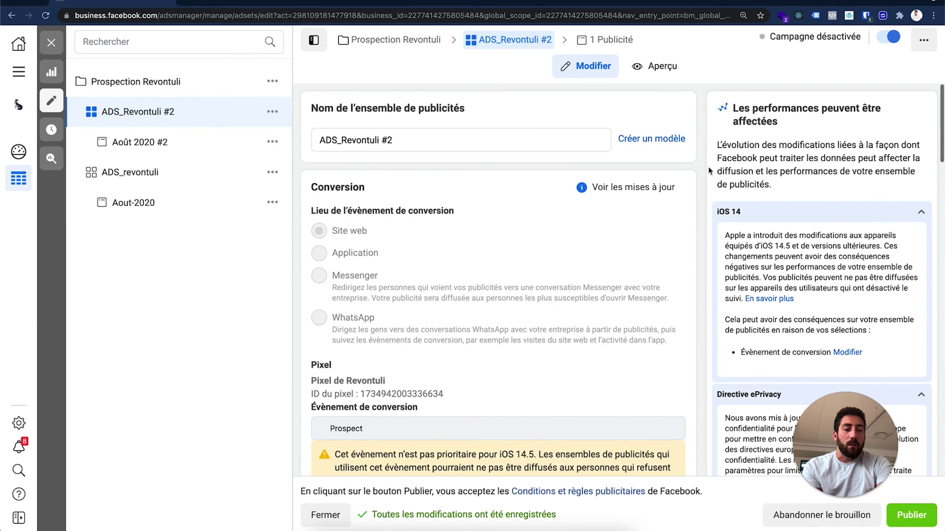
pyautogui.scroll(-5, 708, 170)
pyautogui.scroll(-10, 782, 256)
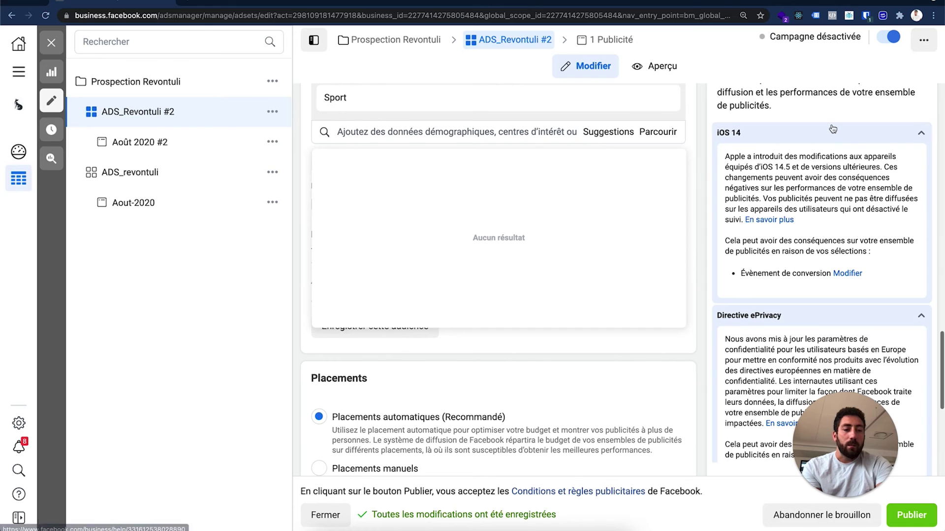
pyautogui.scroll(-6, 803, 291)
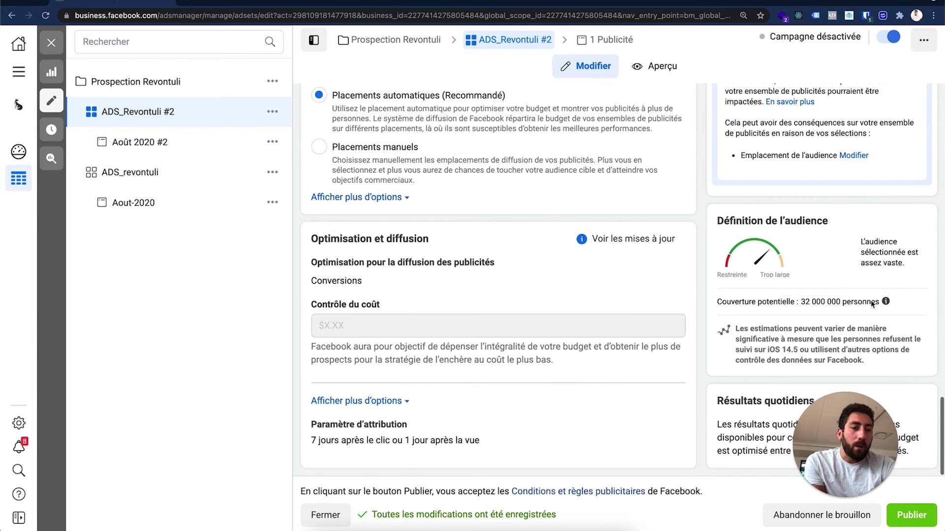
pyautogui.moveTo(886, 301)
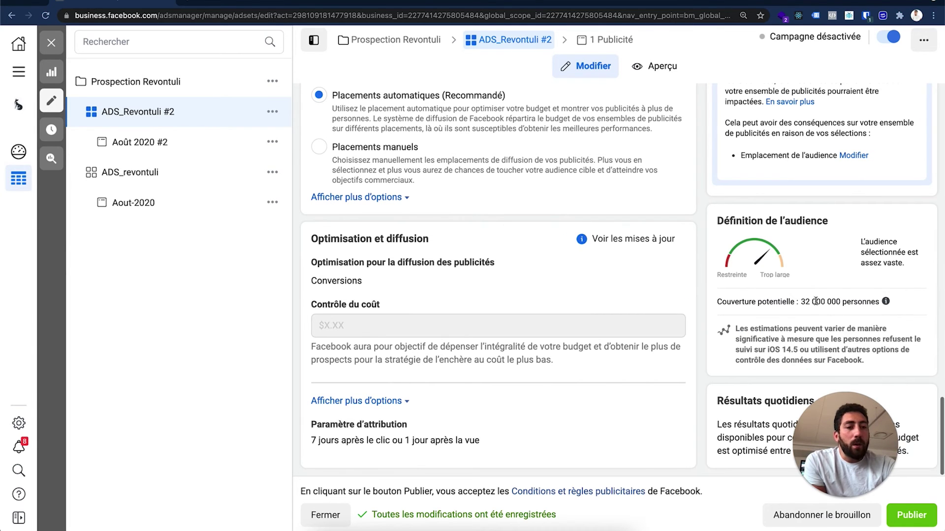
pyautogui.moveTo(839, 303); pyautogui.dragTo(799, 305)
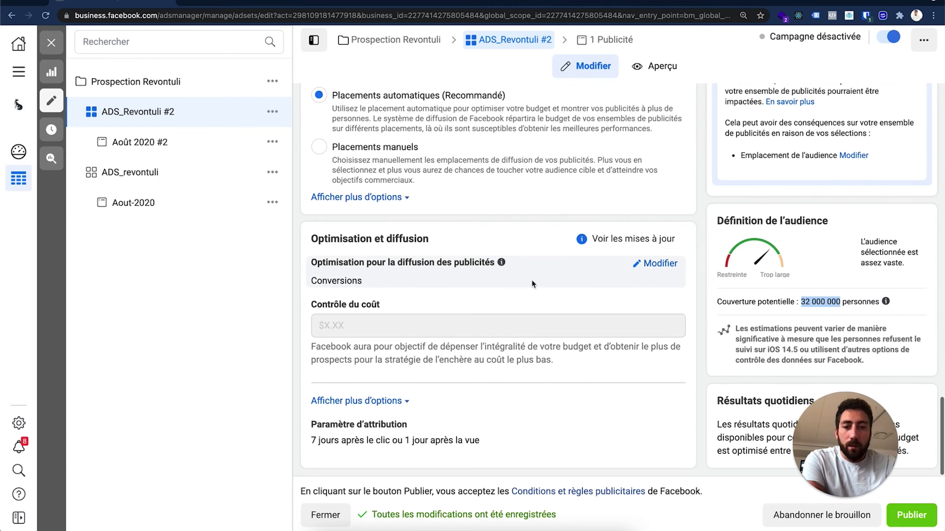
# Open the ad Août 2020 #2 from the ad set, view its identity settings and preview, and close the editor
pyautogui.scroll(15, 532, 284)
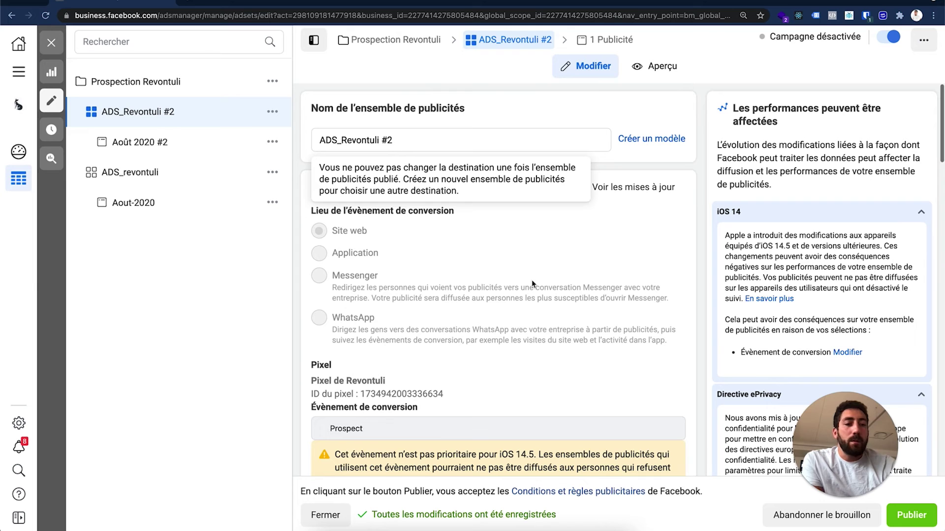
pyautogui.click(627, 42)
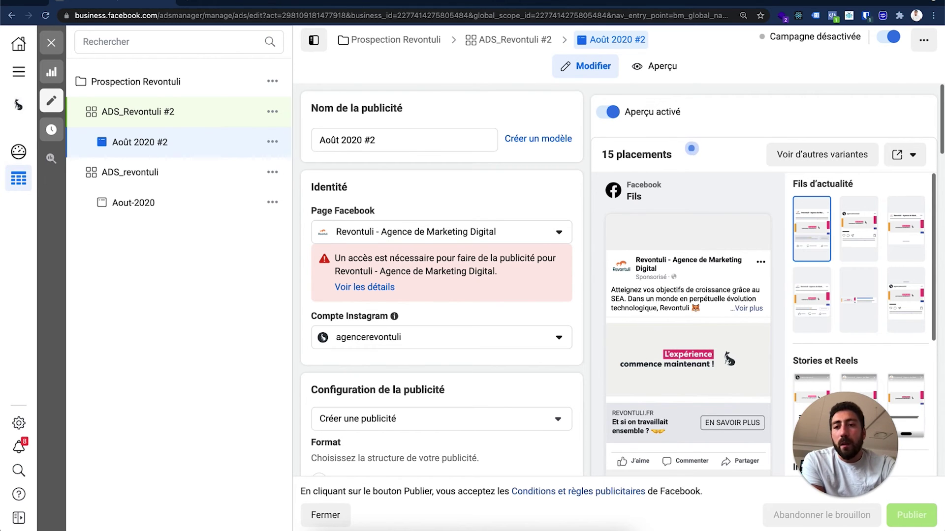
pyautogui.click(51, 43)
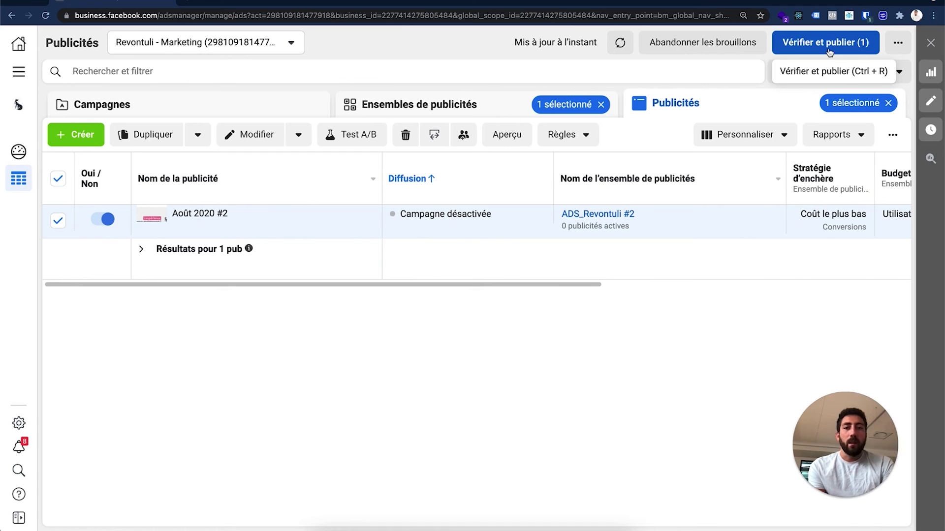
# Review the Prospection Revontuli campaign's delivery status, and view its ad sets and ads
pyautogui.click(242, 113)
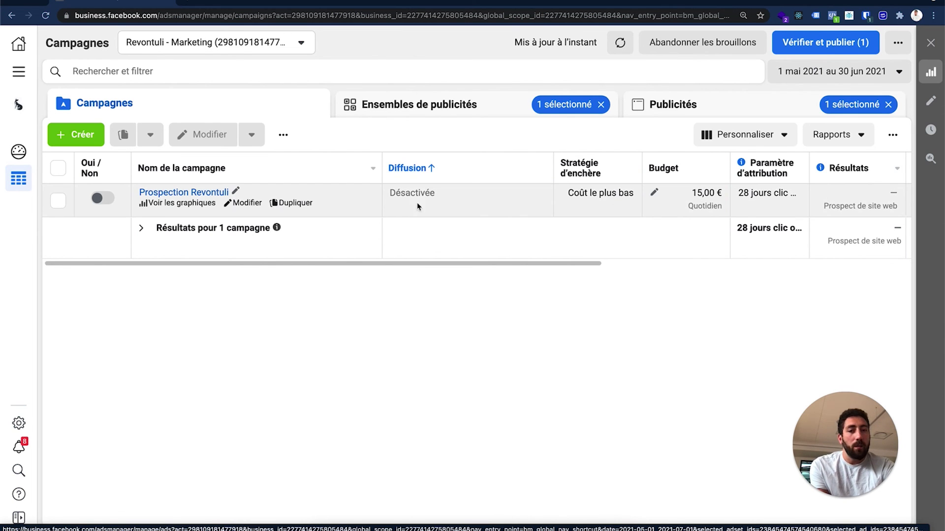
pyautogui.moveTo(405, 192); pyautogui.dragTo(449, 195)
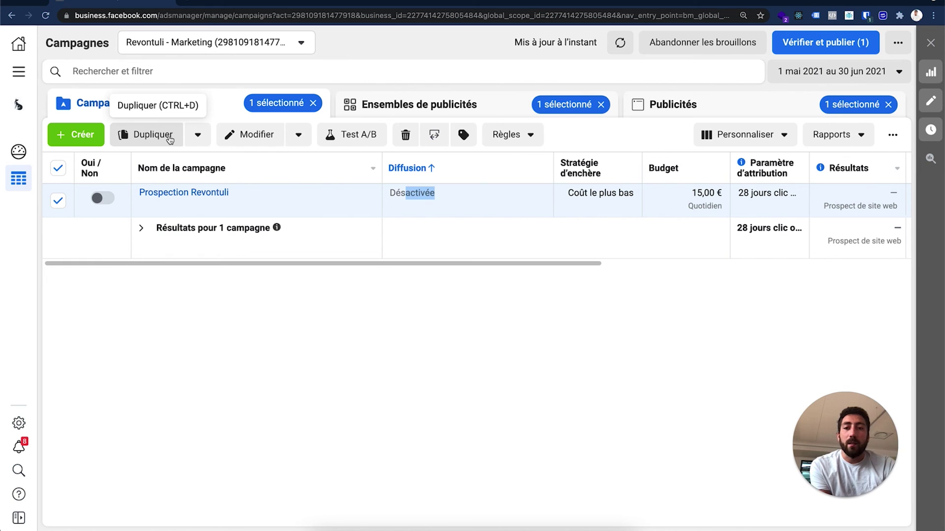
pyautogui.click(386, 107)
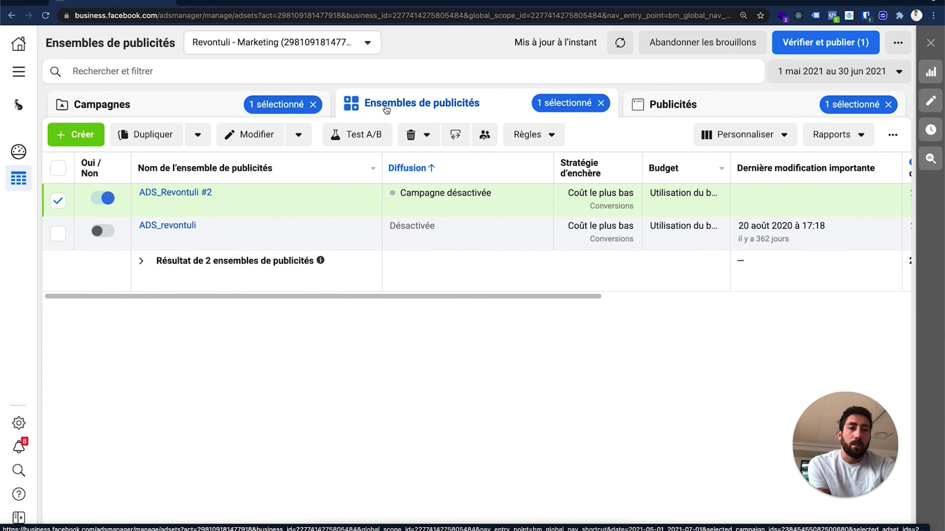
pyautogui.click(727, 104)
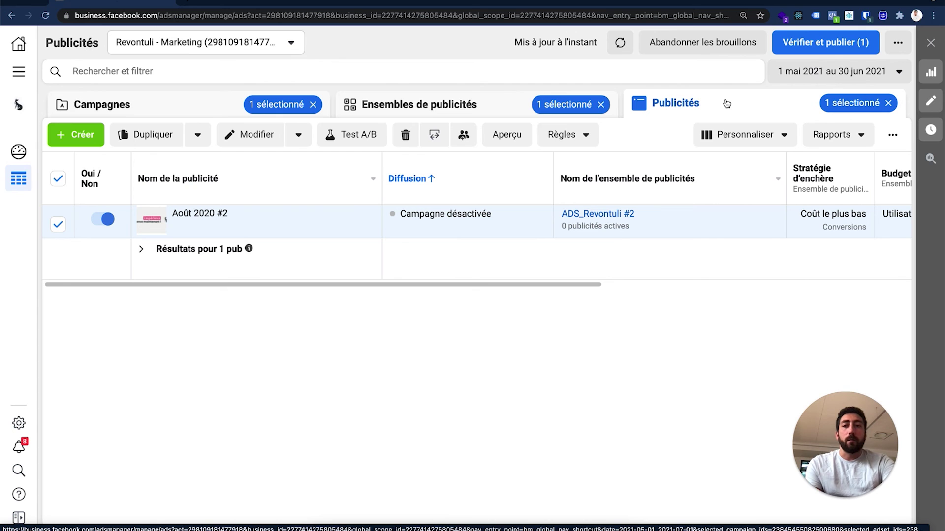
# Open the ad account overview, dismiss its introduction, and set the Tendances des campagnes metric to Coût par résultat
pyautogui.click(15, 153)
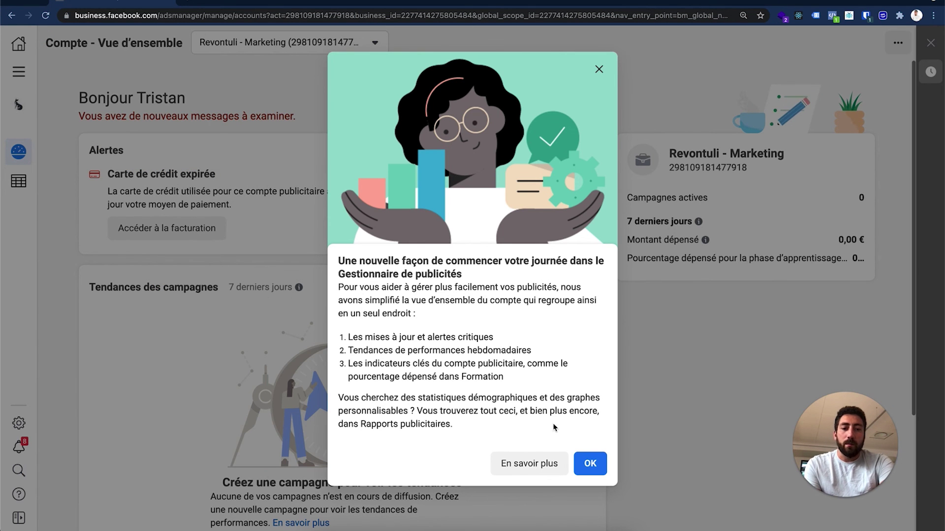
pyautogui.click(598, 470)
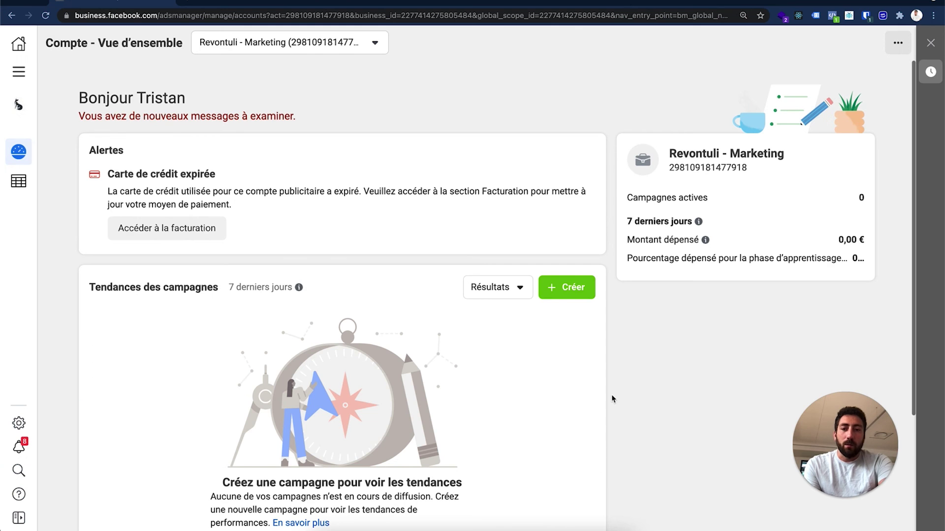
pyautogui.scroll(-3, 613, 399)
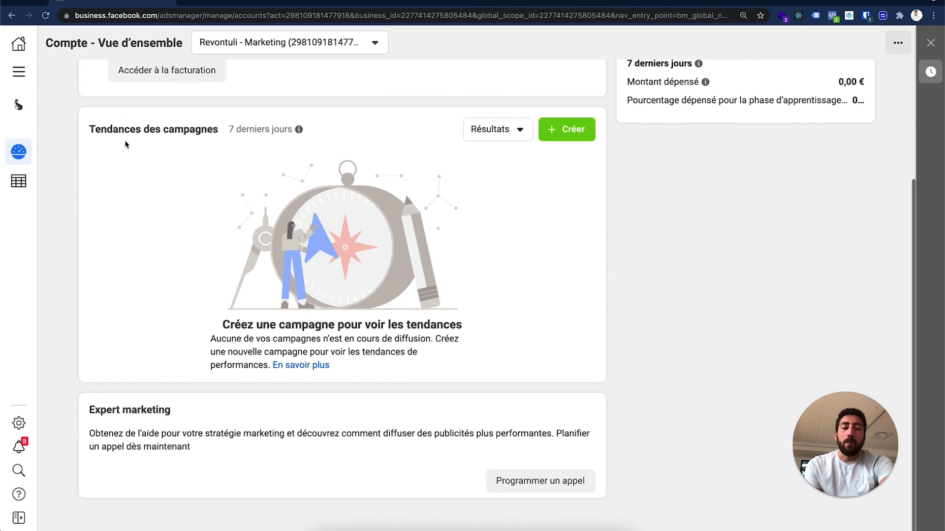
pyautogui.click(517, 138)
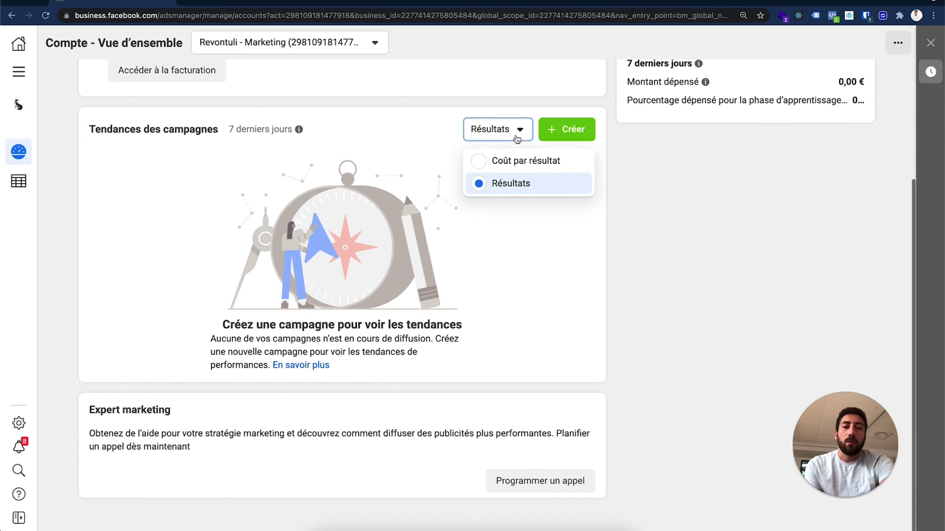
pyautogui.click(517, 160)
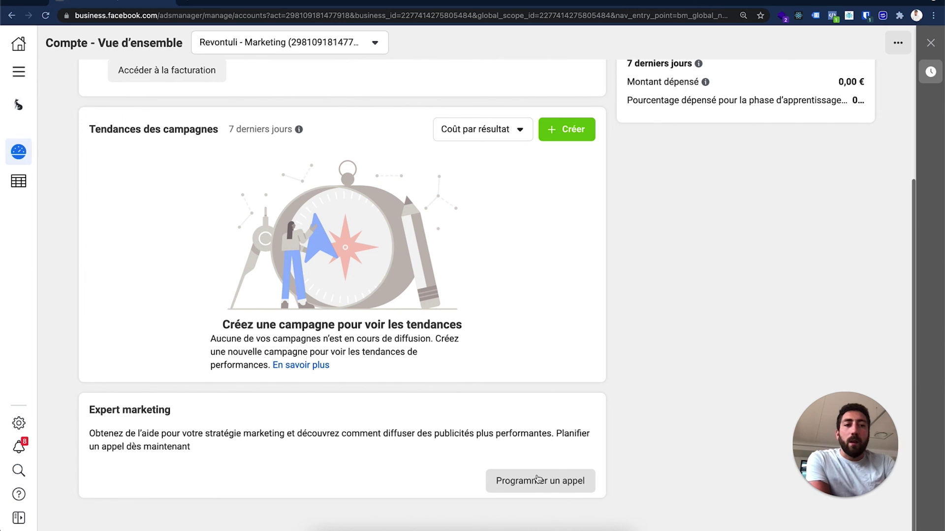
pyautogui.scroll(3, 386, 300)
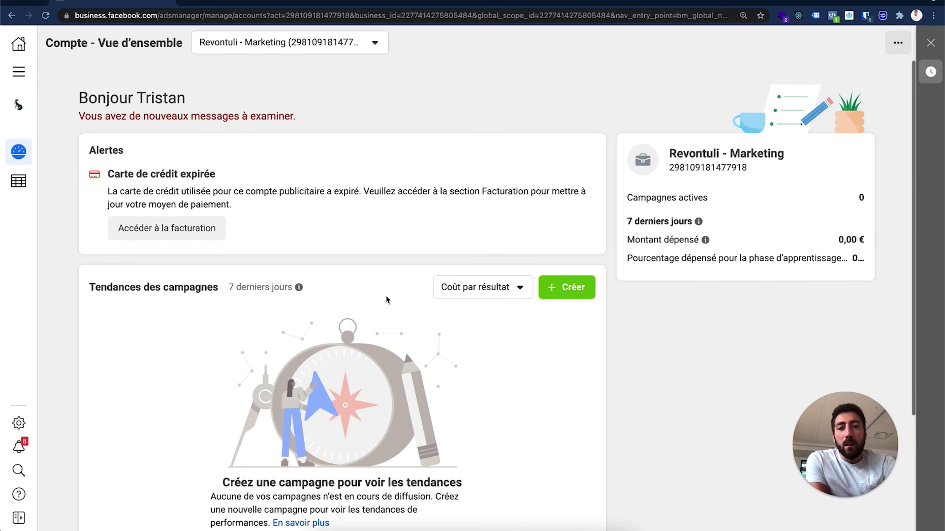